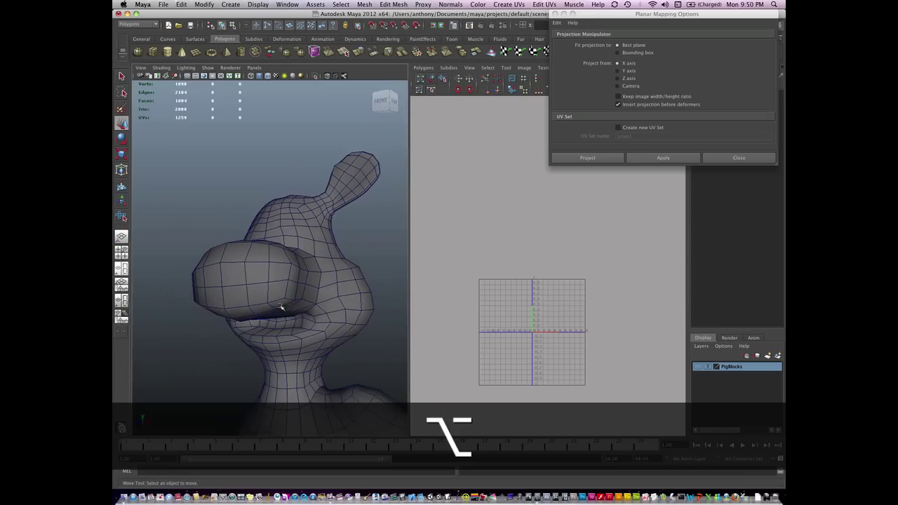
Select the snout's front faces, grow the selection, and apply a planar UV projection
right_click_drag(281, 309, 277, 305)
left_click_drag(277, 305, 267, 298, "alt")
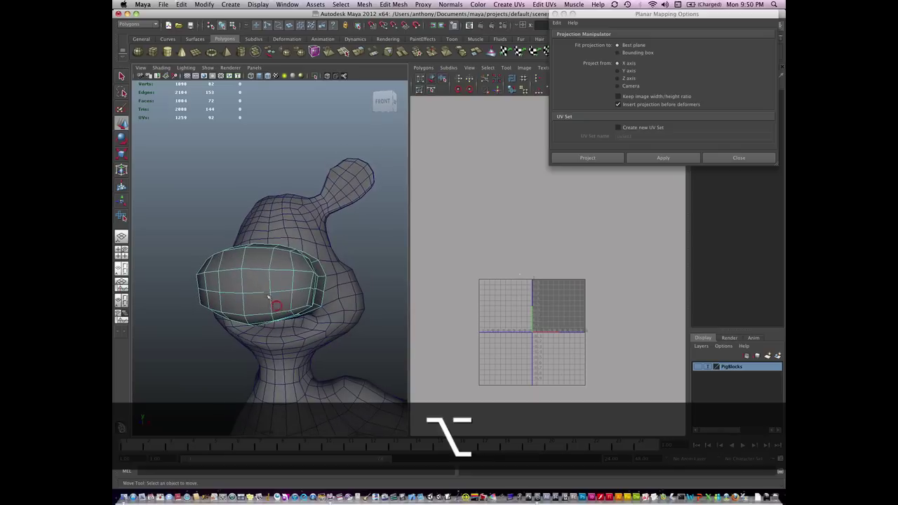
left_click(258, 284, "shift")
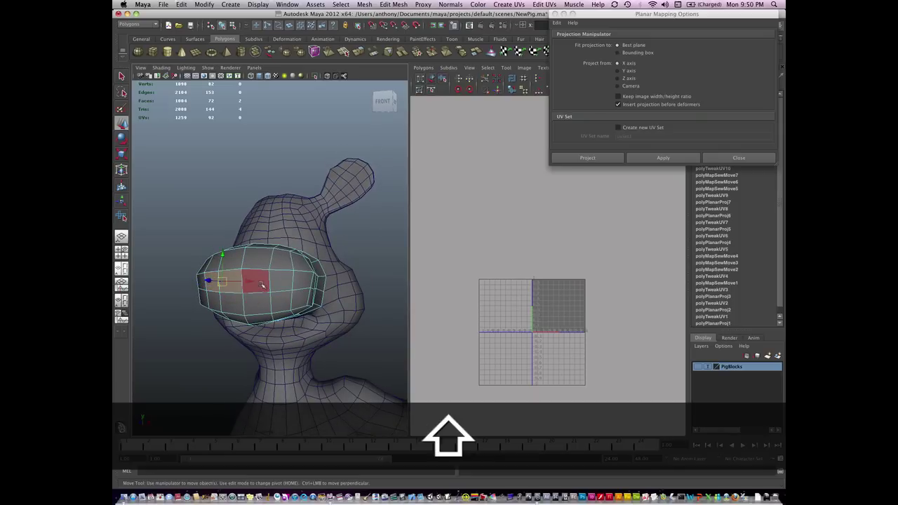
key("q")
left_click(261, 284)
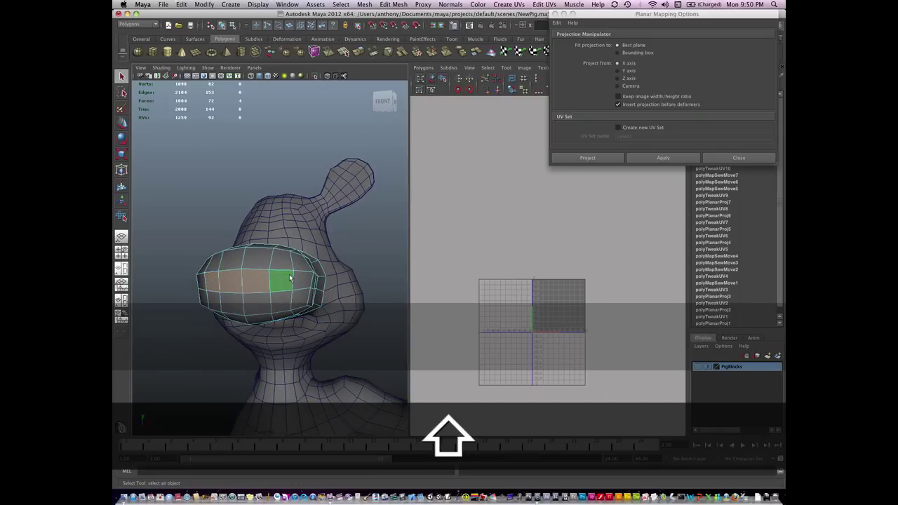
key("shift+period")
left_click_drag(290, 279, 290, 360, "alt")
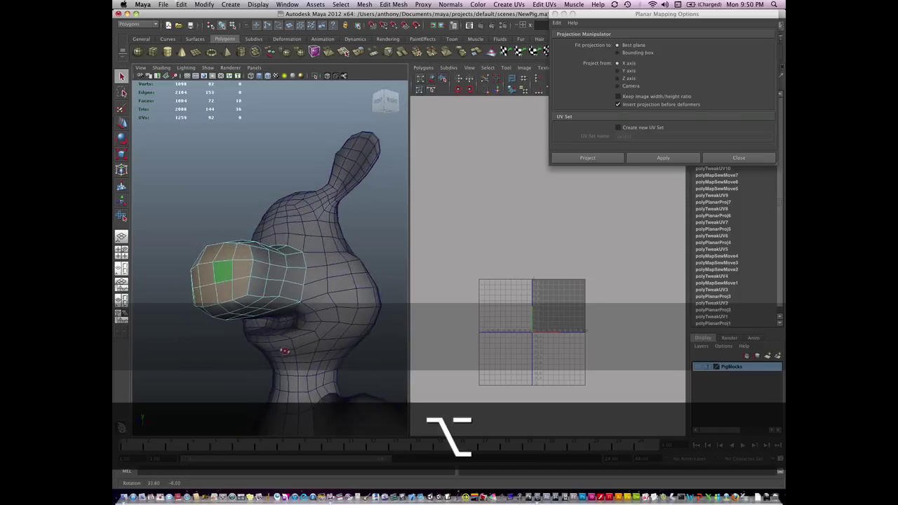
left_click(656, 159)
Reselect the snout's front cap faces by picking a face row and growing it
left_click_drag(378, 322, 346, 297, "alt")
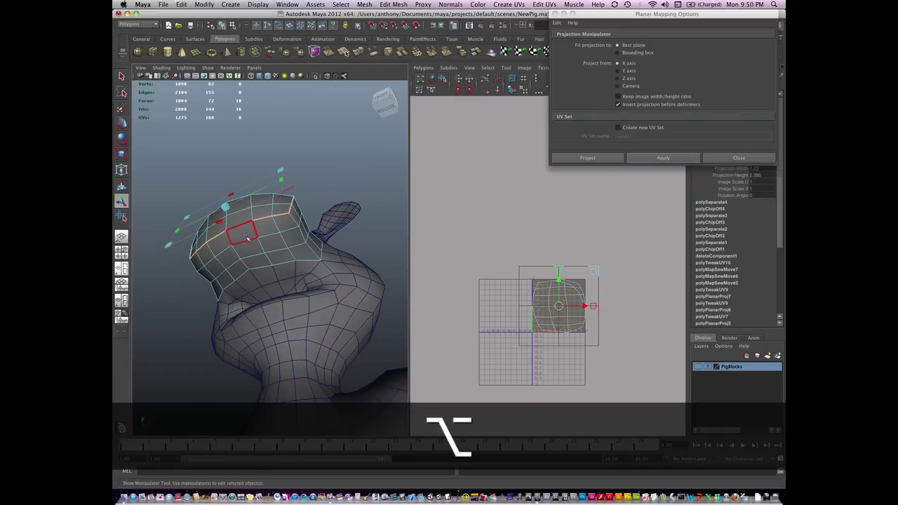
left_click_drag(247, 237, 305, 271, "alt")
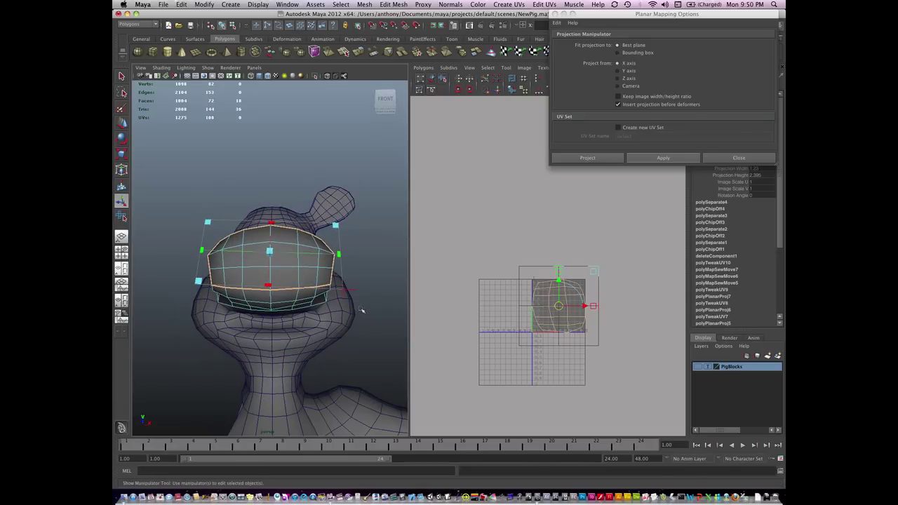
left_click(362, 310)
left_click(236, 258, "shift")
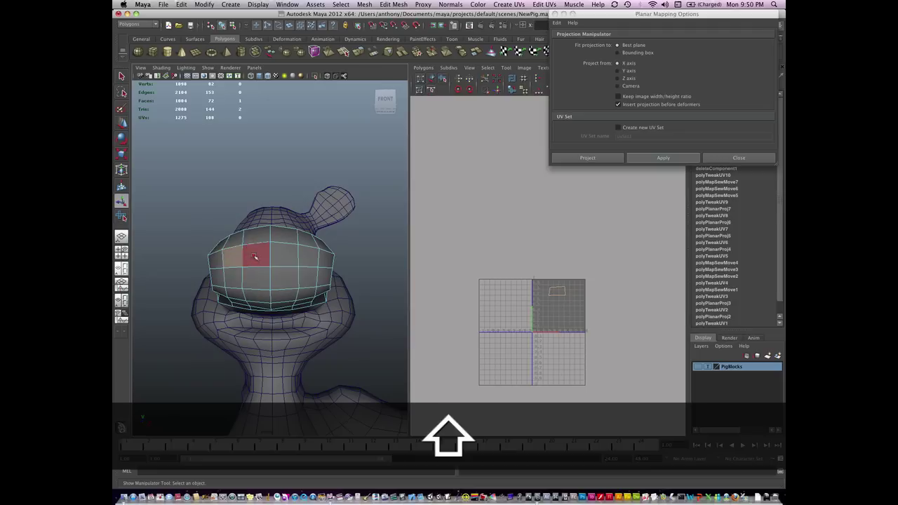
double_click(305, 257, "shift")
key("shift+period")
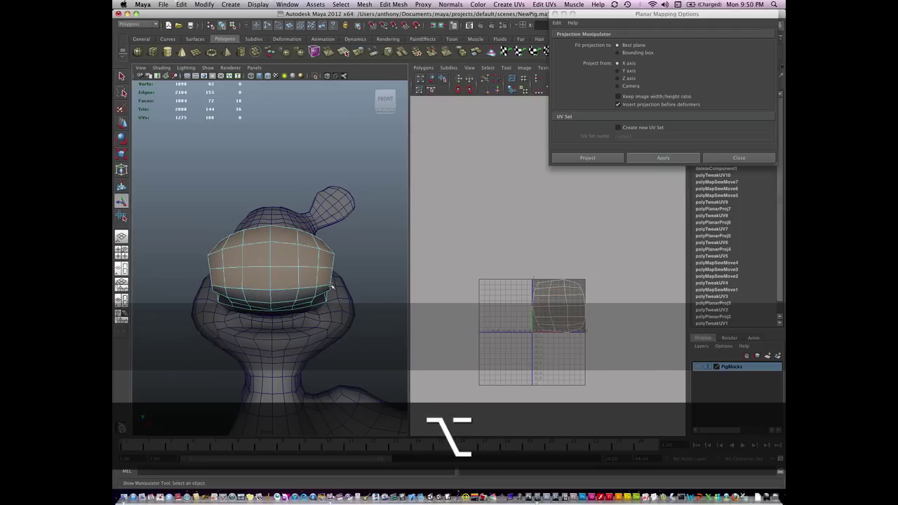
left_click_drag(197, 348, 284, 336, "alt")
Invert the face selection and apply a planar projection to the snout's side band
left_click(162, 4)
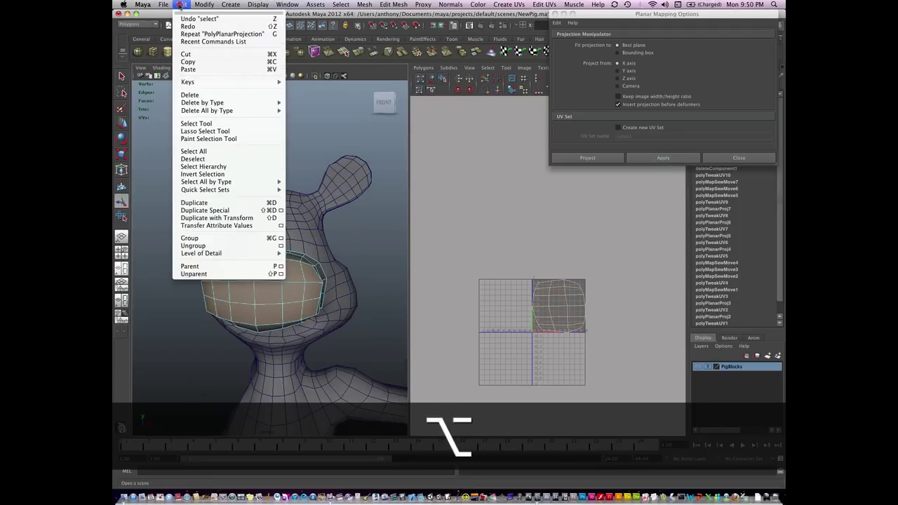
left_click(210, 173)
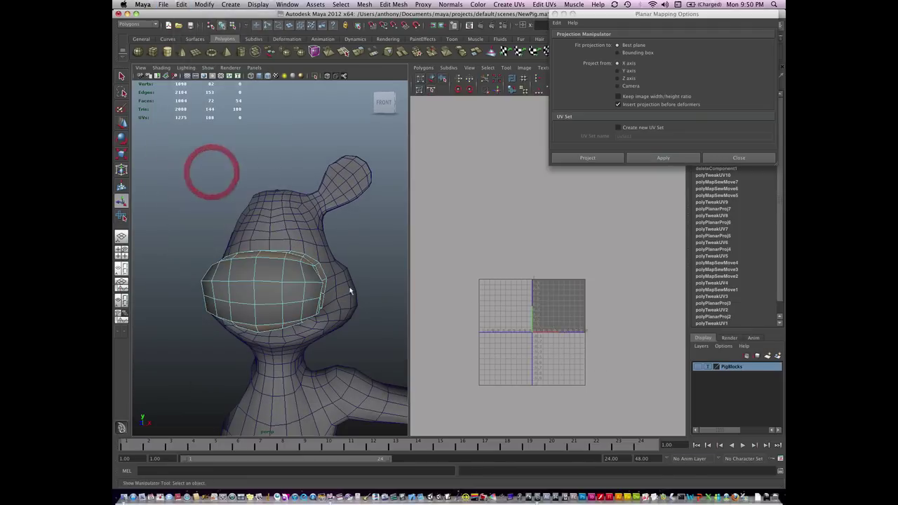
left_click_drag(334, 360, 327, 341, "alt")
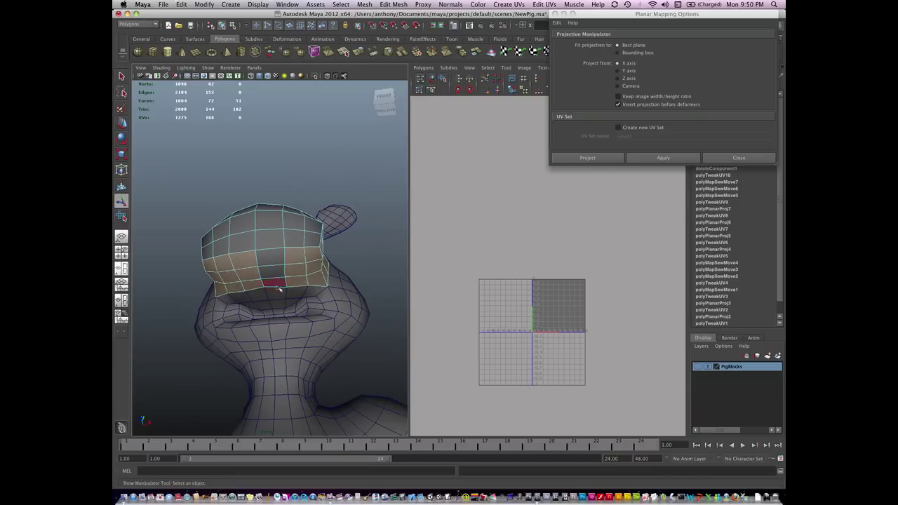
left_click(660, 159)
Apply a separate planar projection to three faces under the snout
left_click_drag(329, 329, 300, 342, "alt")
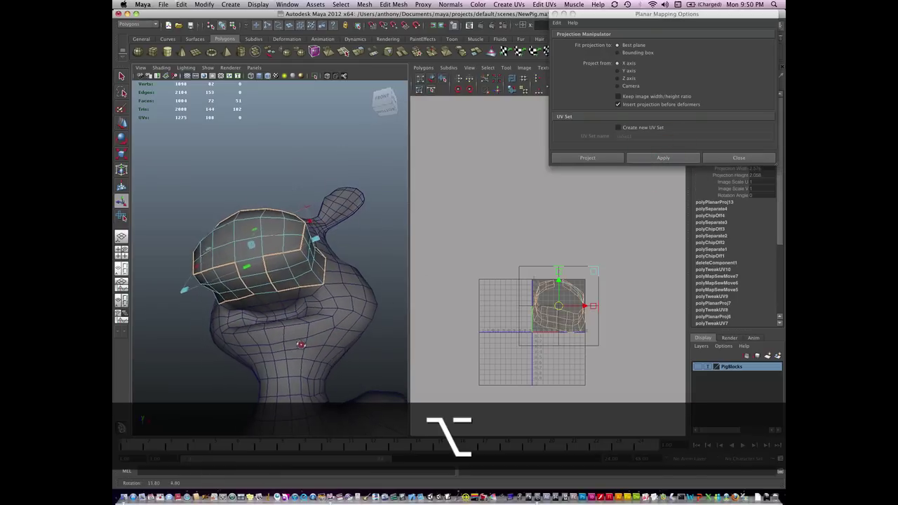
left_click(371, 237)
left_click(250, 257)
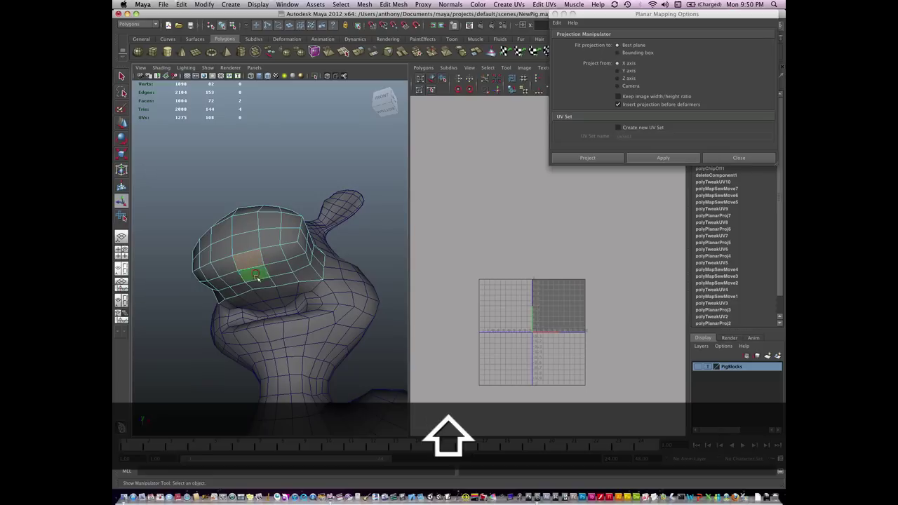
left_click(257, 283, "shift")
left_click(660, 158)
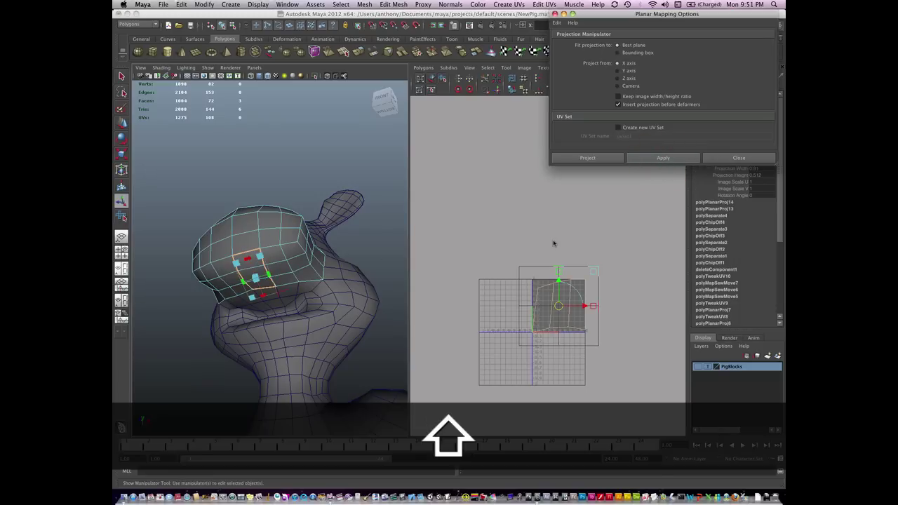
In UV mode, move the projected UV shell up and left off the grid
right_click(559, 306)
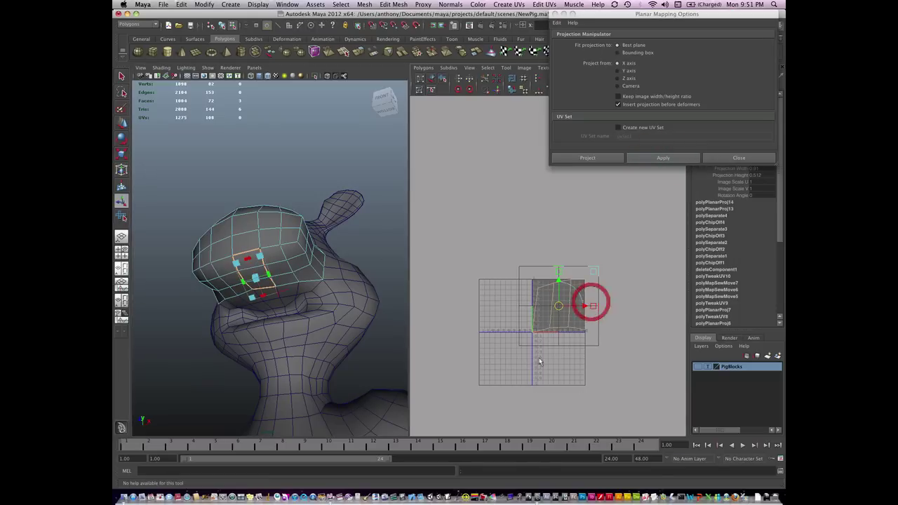
left_click(537, 361)
left_click(605, 350)
key("w")
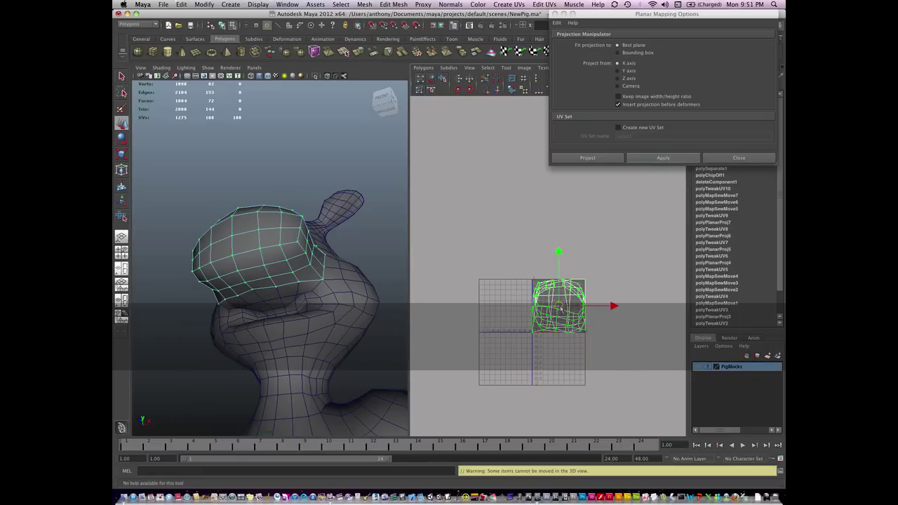
middle_click_drag(610, 309, 589, 238)
left_click(589, 237)
Grow-select the small UV shell and move it beside the grid's top-left
left_click(562, 212)
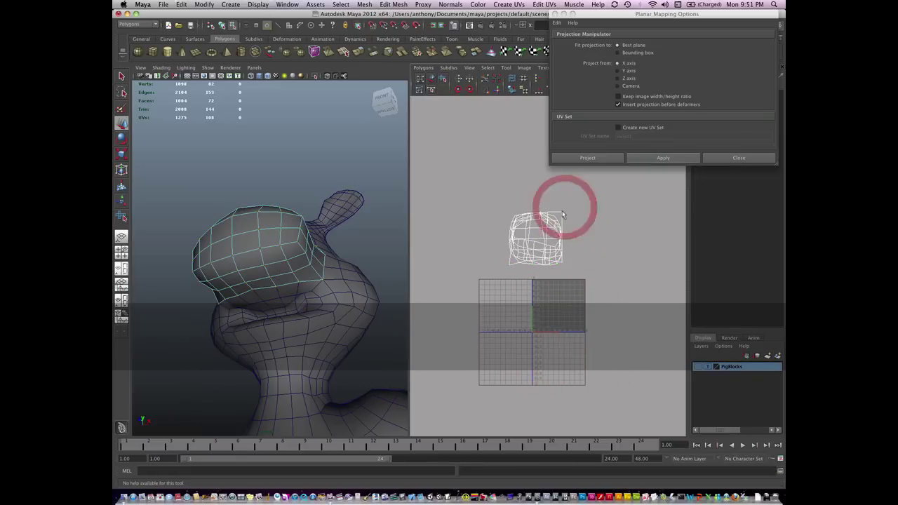
key("greater")
key("greater")
key("greater")
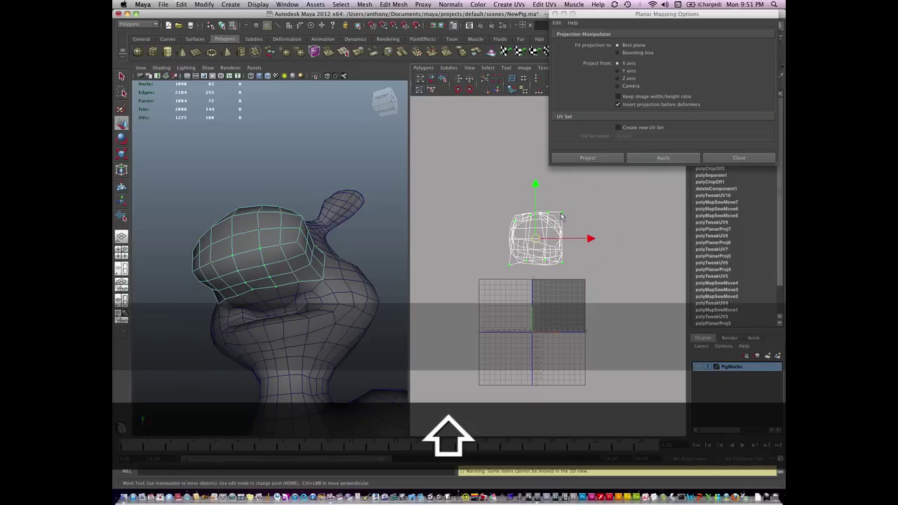
key("w")
left_click_drag(533, 242, 476, 293)
key("r")
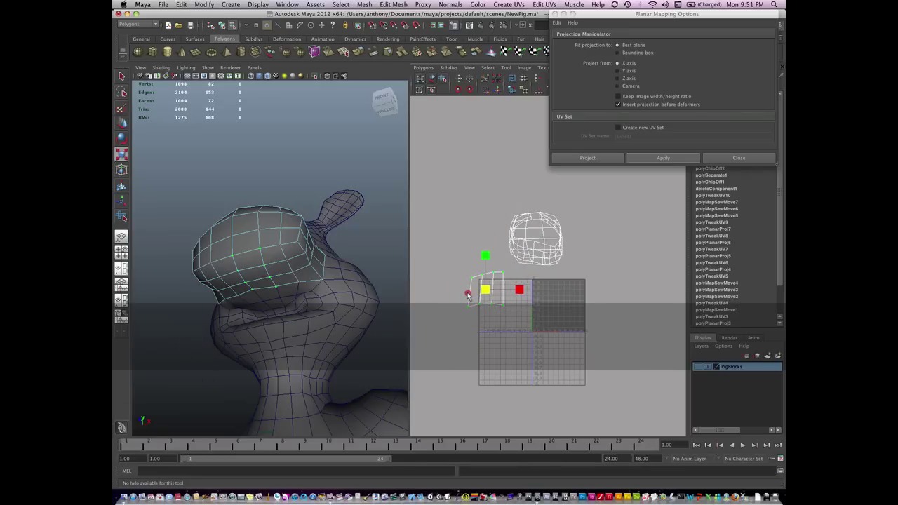
Unfold the left shell into a tall piece and the ring shell into a long strip
left_click(443, 78)
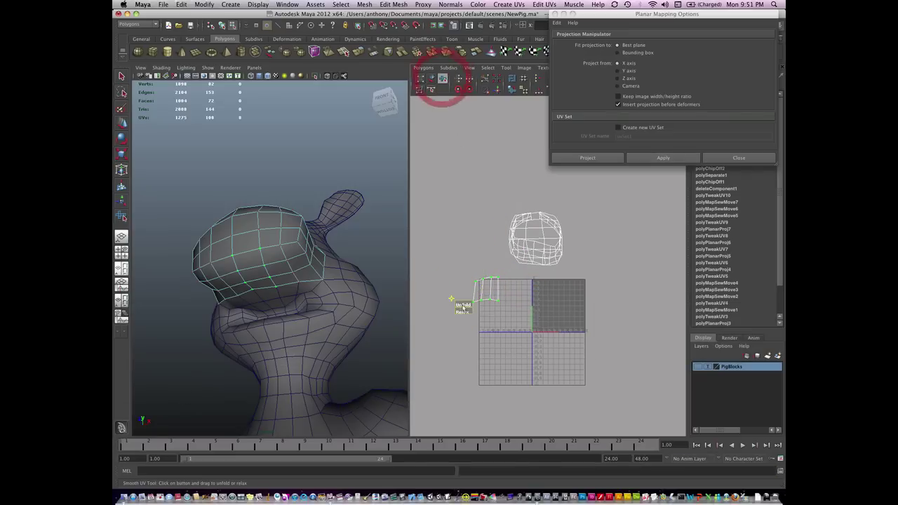
left_click(542, 229)
left_click(541, 229)
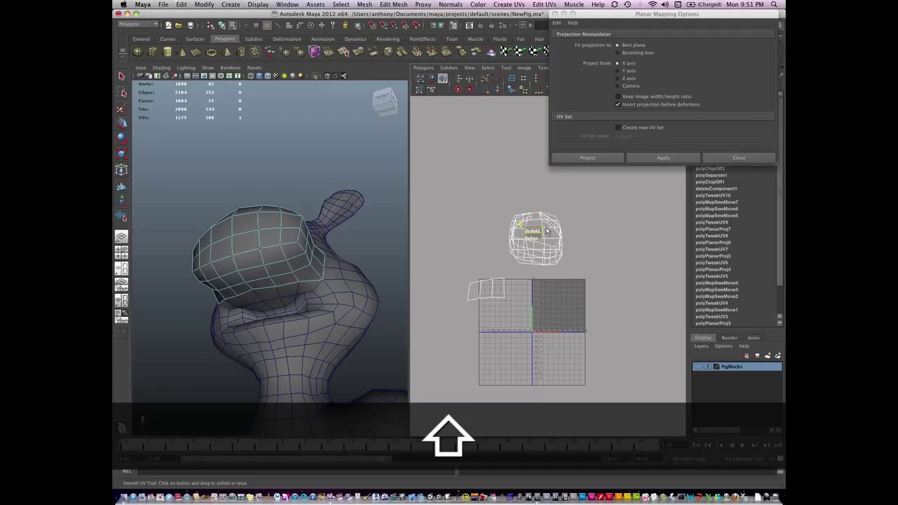
key("w")
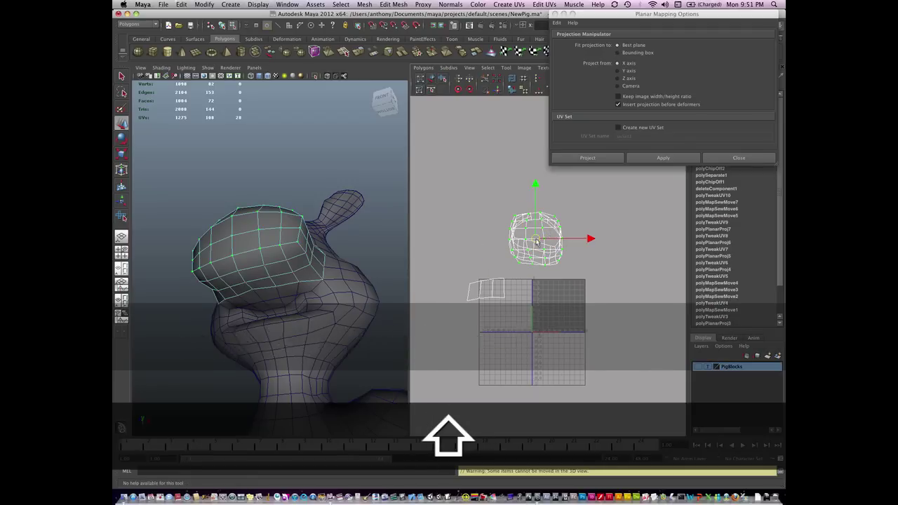
left_click_drag(547, 237, 488, 181)
left_click(442, 79)
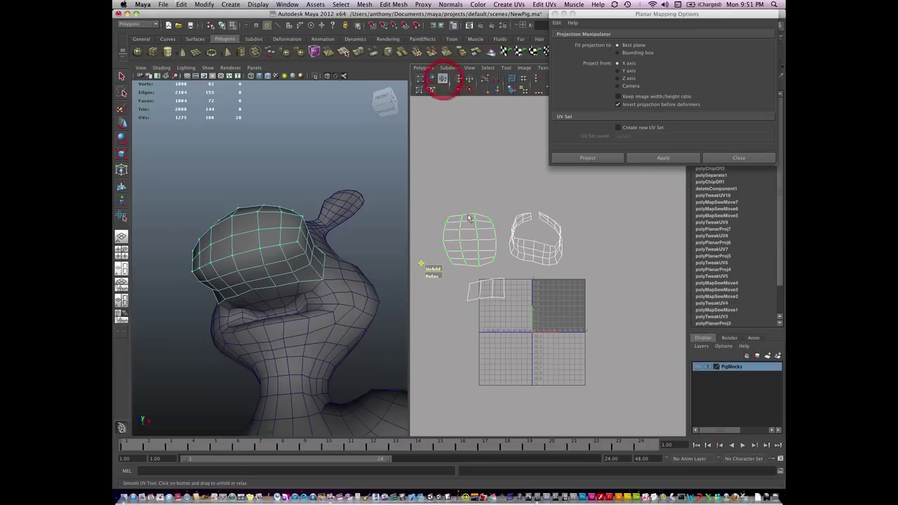
left_click_drag(431, 268, 474, 272)
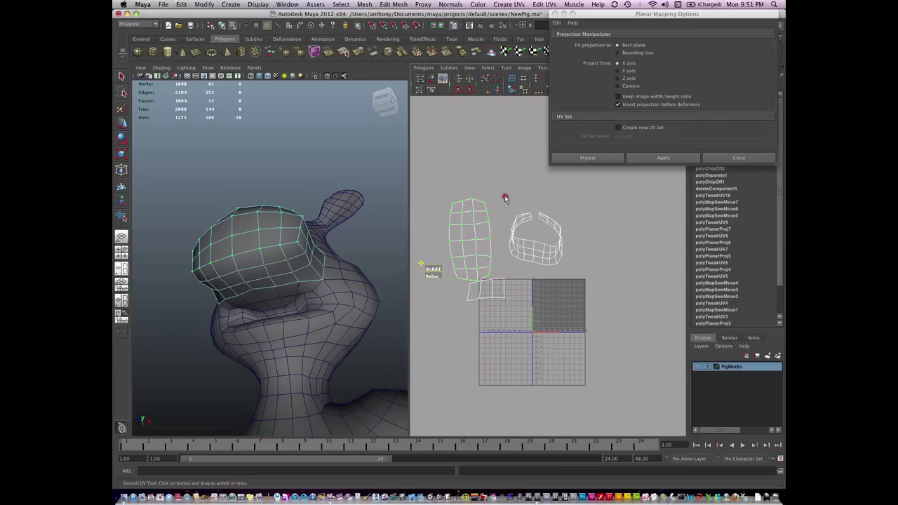
mouse_move(586, 282)
left_mouse_down()
mouse_move(520, 280)
mouse_move(578, 280)
left_mouse_up()
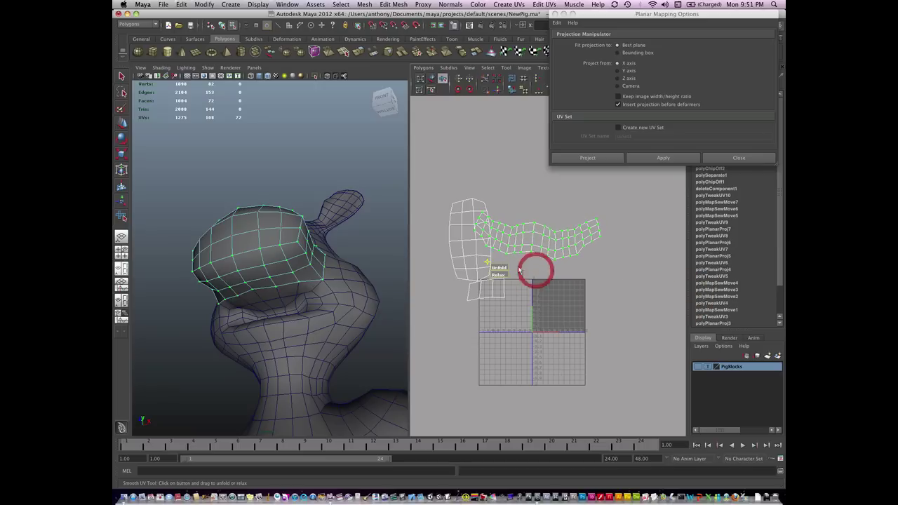
left_click_drag(512, 267, 512, 267)
Select the side UV piece and grow the selection over the whole shell
left_click(544, 281)
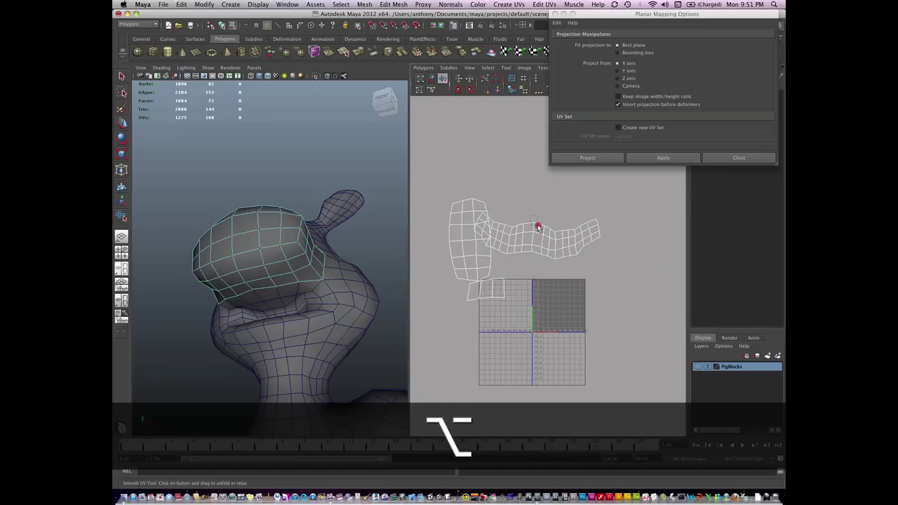
left_click(538, 227)
left_click_drag(293, 295, 291, 317, "alt")
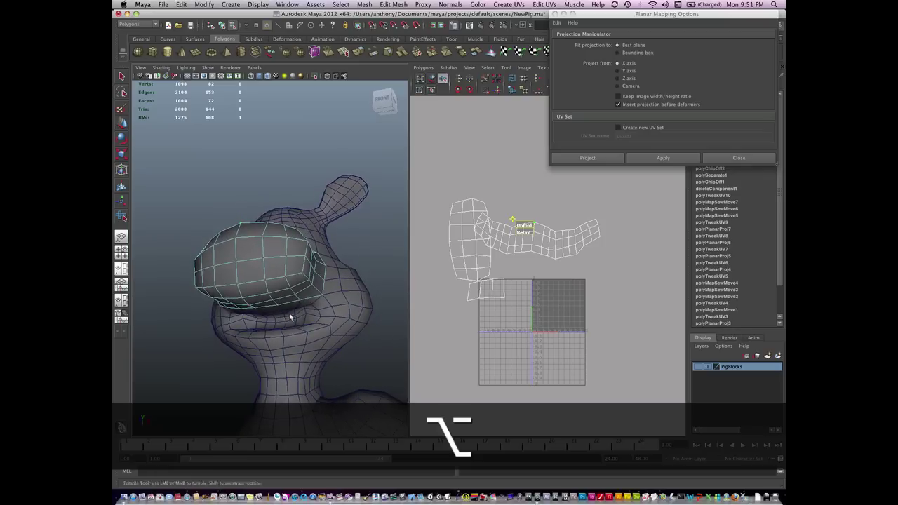
key("q")
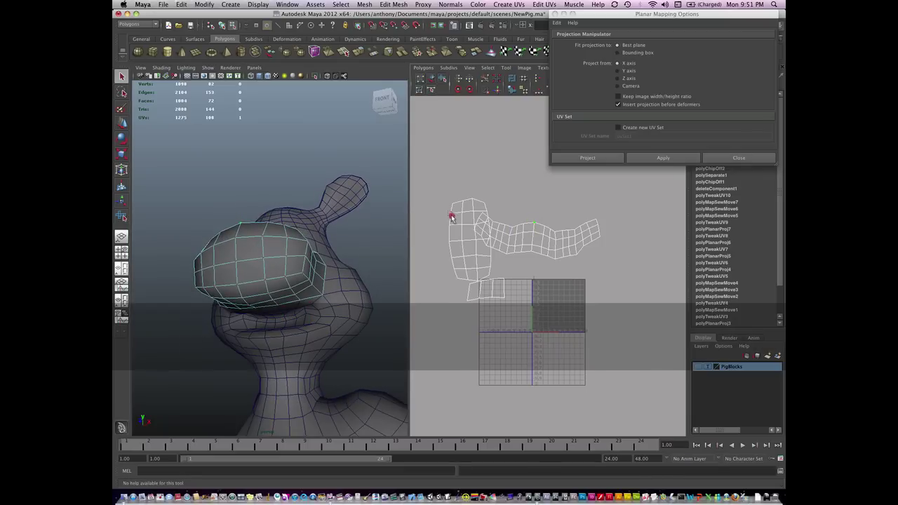
left_click(452, 216)
left_click_drag(315, 311, 316, 327, "alt")
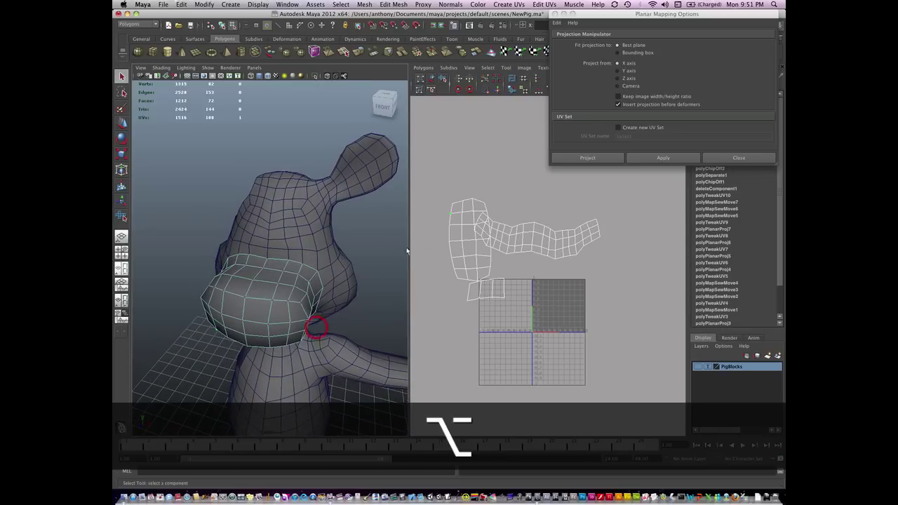
left_click_drag(350, 302, 332, 303, "alt")
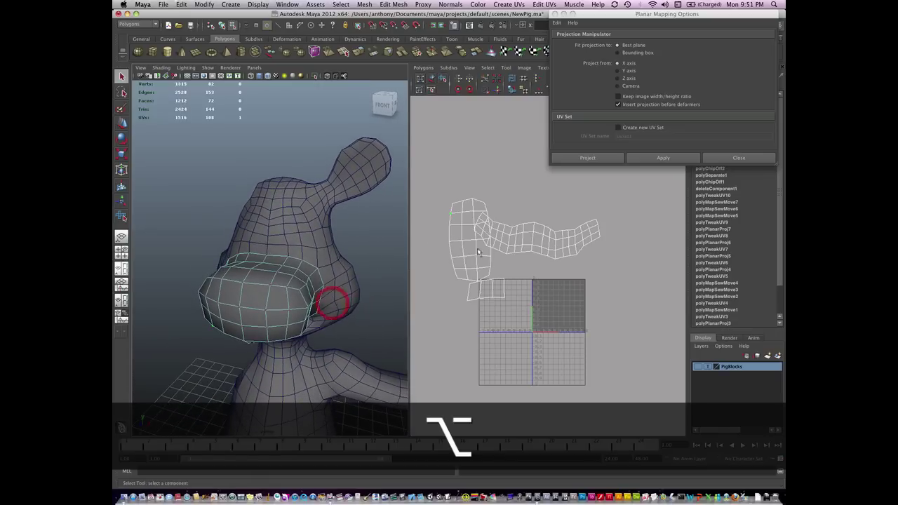
key("shift+period")
key("shift+period")
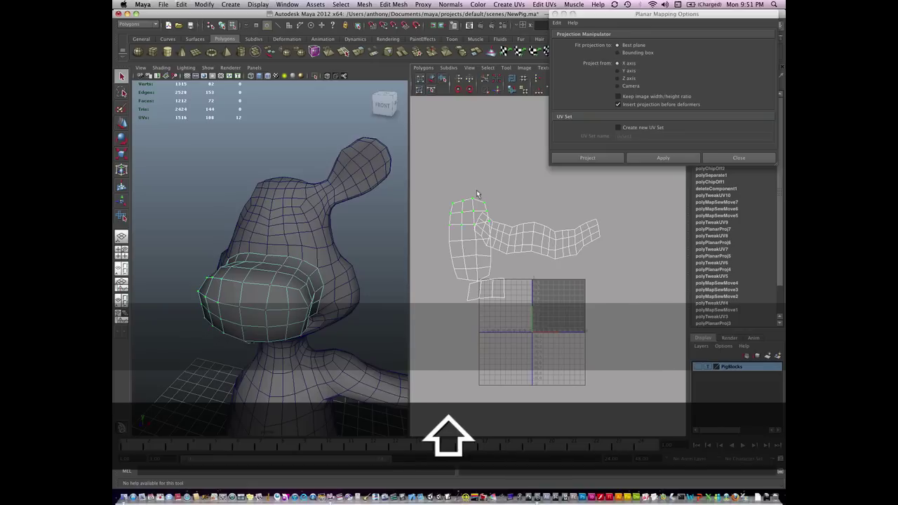
key("shift+period")
key("shift+period")
key("shift+period")
key("shift+period")
key("shift+period")
Rotate the side UV piece and move it up above the curved strip
key("r")
key("e")
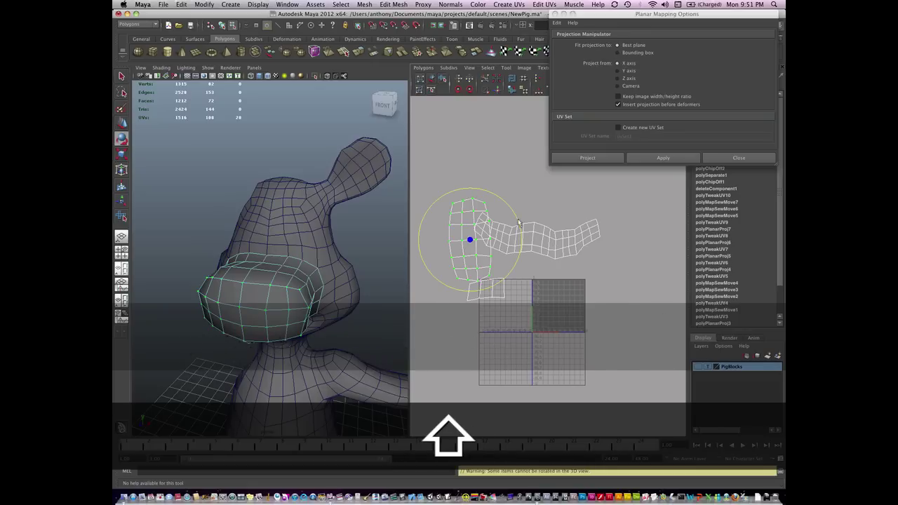
left_click_drag(517, 218, 511, 316)
key("w")
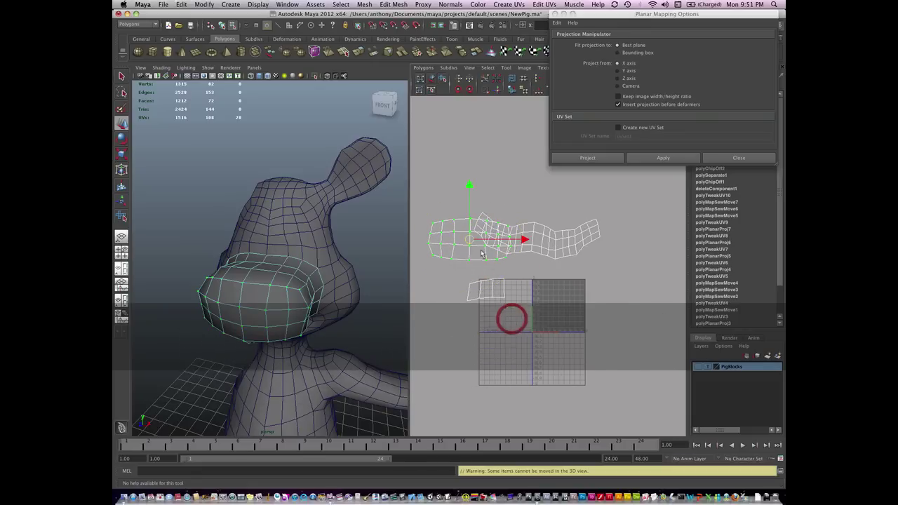
left_click_drag(531, 222, 535, 198)
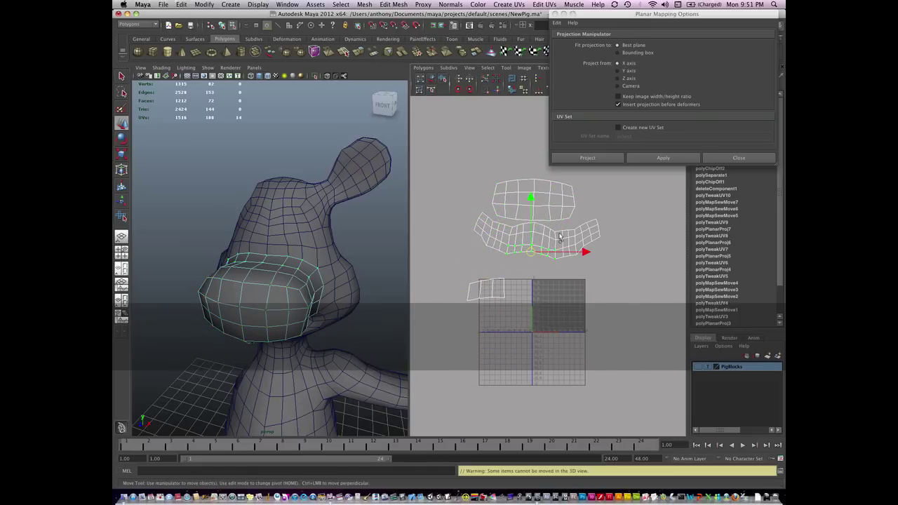
Select the shared edge and Move and Sew the upper piece onto the curved strip
key("shift+period")
key("shift+period")
key("shift+period")
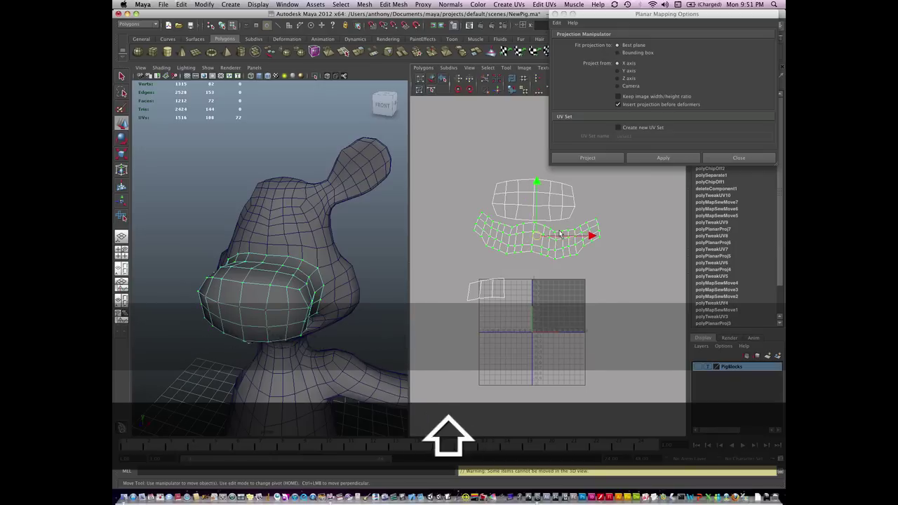
key("shift+period")
key("shift+period")
key("shift+period")
key("shift+period")
key("shift+period")
key("e")
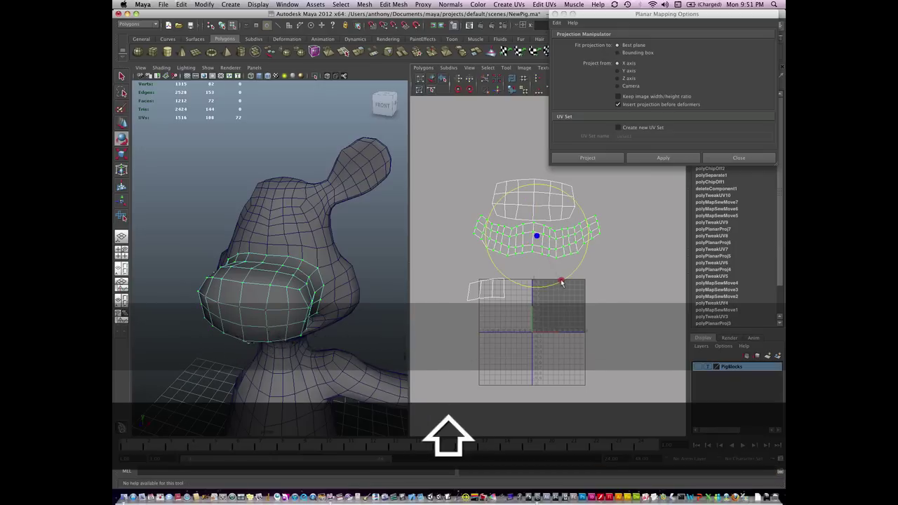
left_click(603, 268)
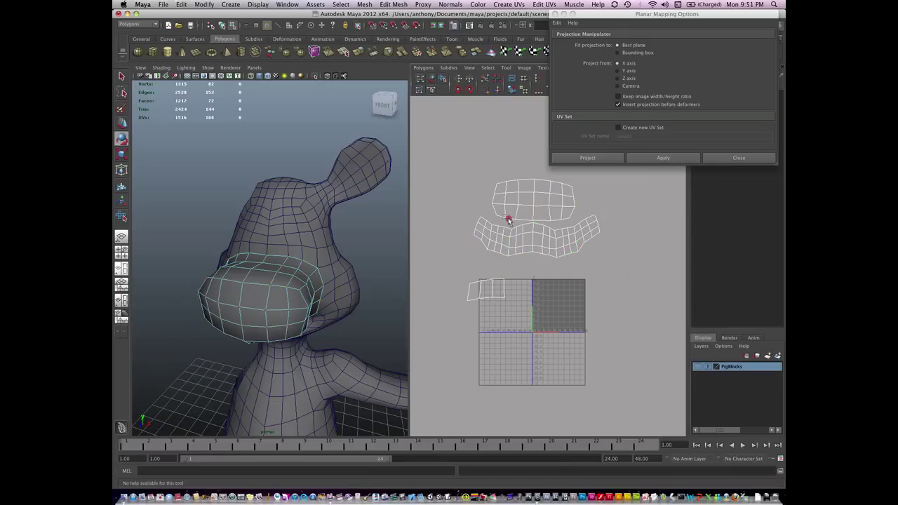
left_click(508, 218, "shift")
key("q")
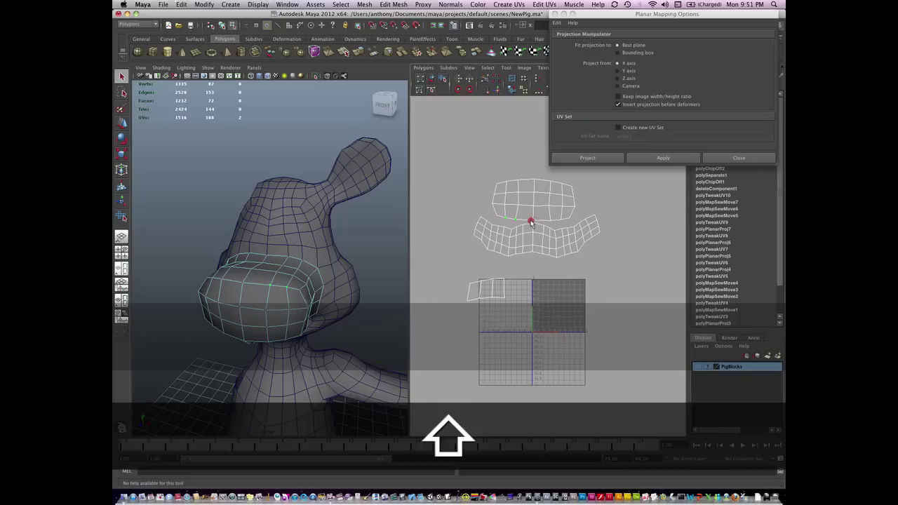
left_click(497, 90)
Select the small leftover UV piece in the UV editor
left_click(563, 273)
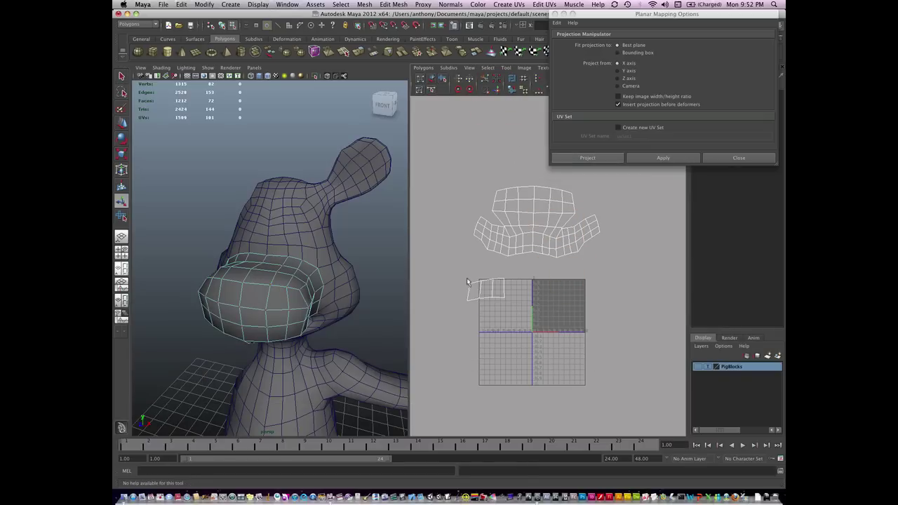
left_click(471, 293)
left_click_drag(326, 310, 335, 300, "alt")
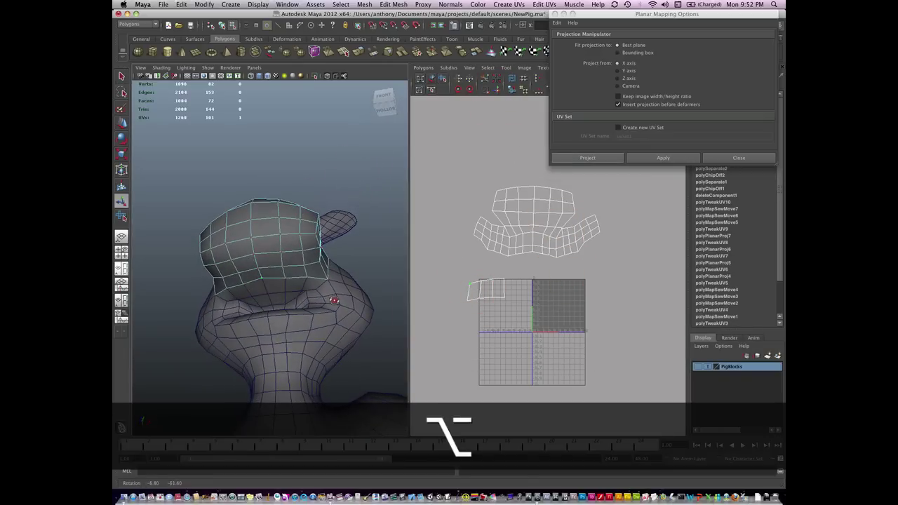
left_click(508, 284, "alt")
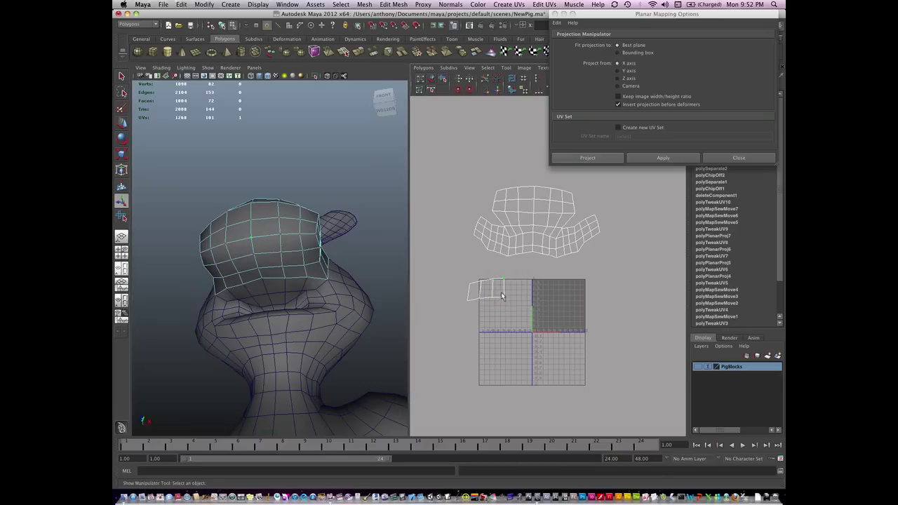
Select the small piece's border edges and Move and Sew it onto the main island
left_click(510, 300)
left_click(481, 309, "shift")
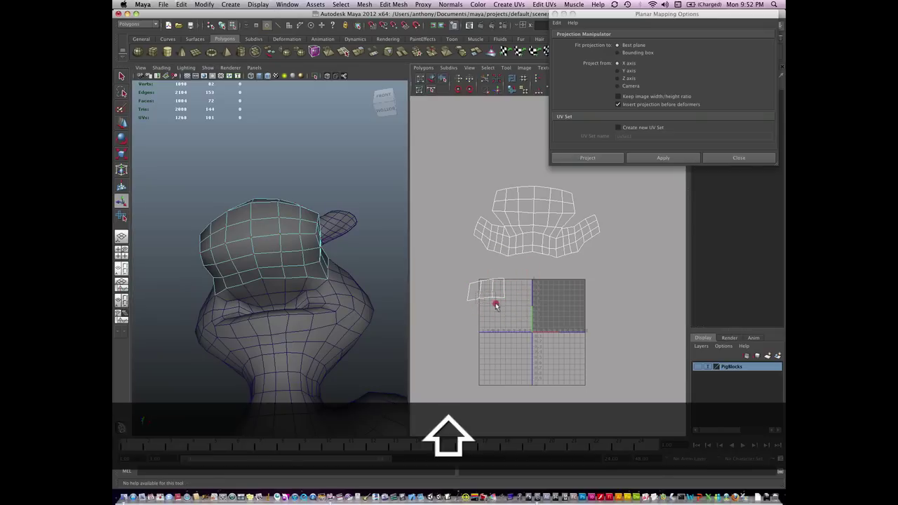
left_click(495, 305, "shift")
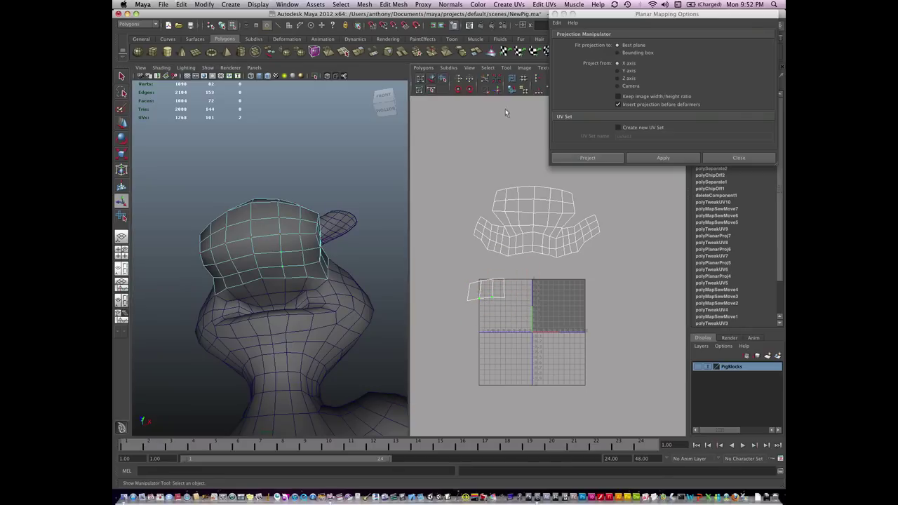
left_click(499, 91)
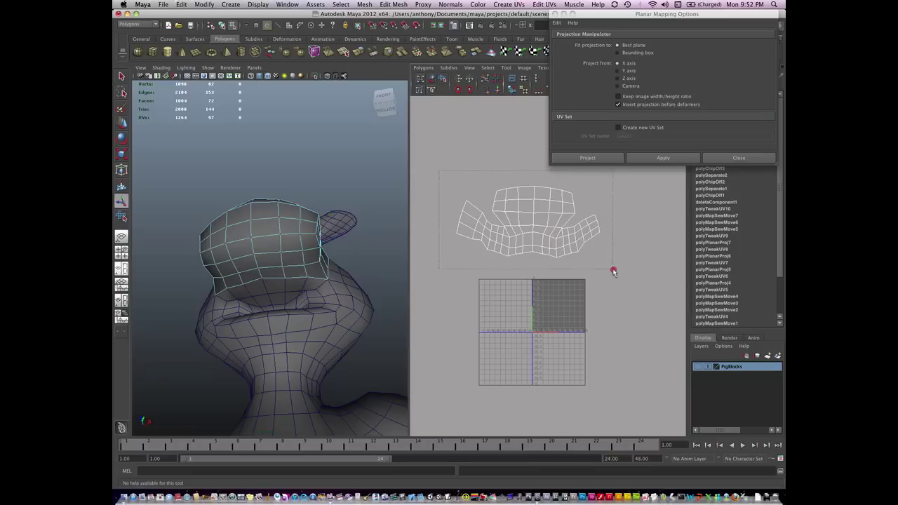
Marquee-select the whole island, then unfold and relax its UVs
left_click_drag(439, 171, 613, 271)
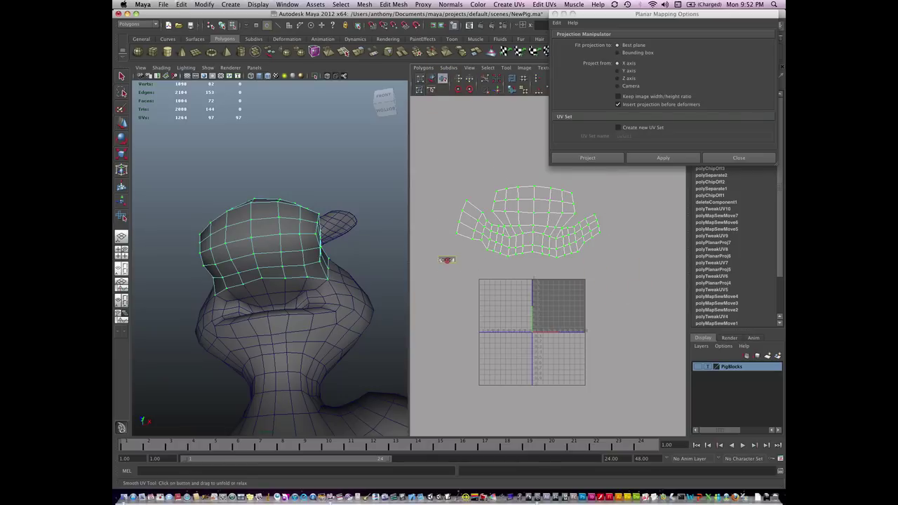
left_click_drag(447, 260, 514, 266)
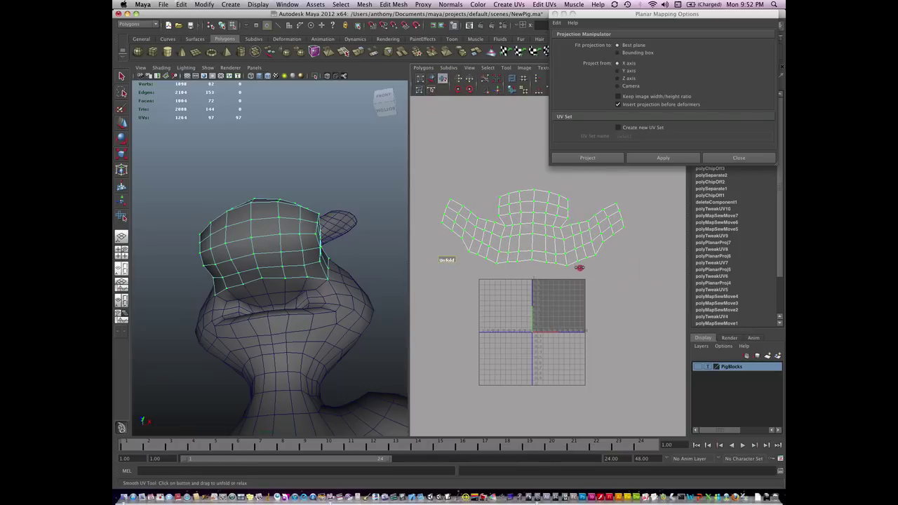
left_click_drag(580, 267, 579, 267)
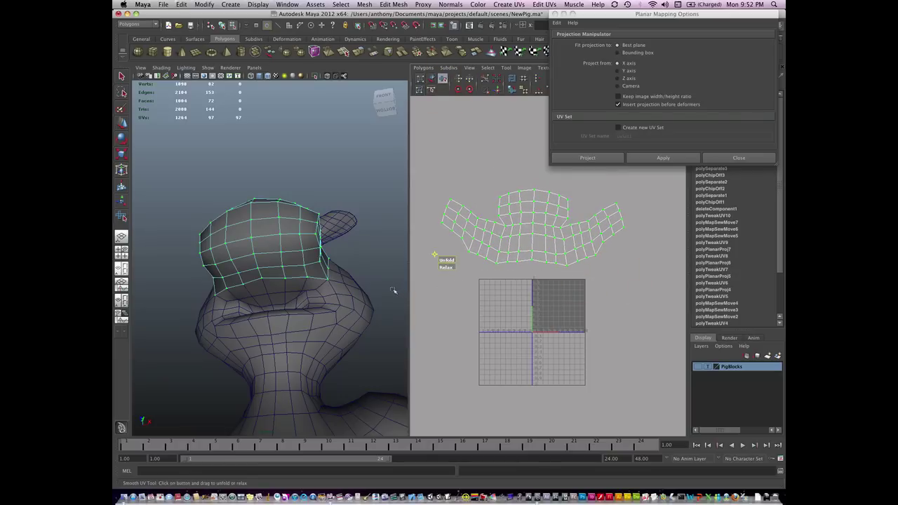
left_click_drag(387, 293, 352, 316, "alt")
left_click(520, 244, "alt")
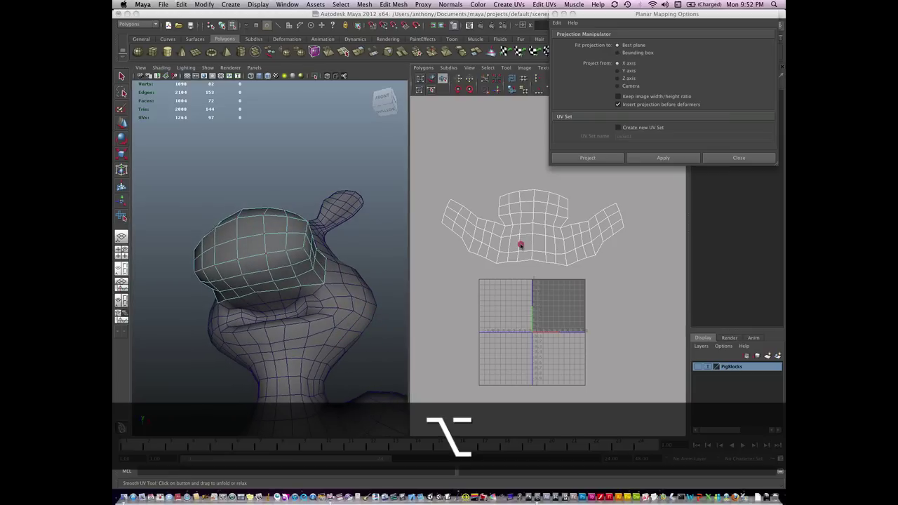
Switch to face mode and box-select the faces of the head shell
right_click(520, 244)
left_click_drag(337, 316, 300, 374, "alt")
right_click(336, 321)
left_click(335, 337)
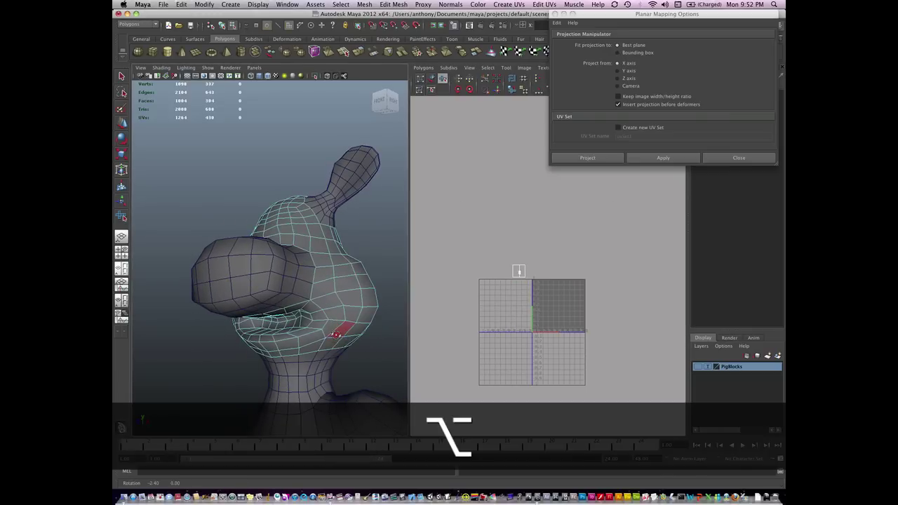
left_click_drag(336, 330, 351, 339, "alt")
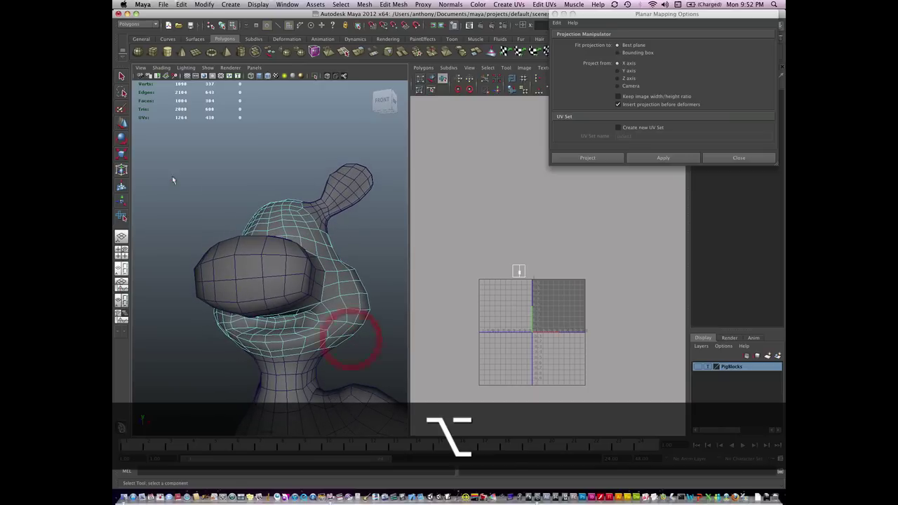
mouse_move(172, 180)
left_mouse_down()
mouse_move(395, 362)
mouse_move(178, 372)
left_mouse_up()
Deselect the column of faces running up the back of the head
left_click(249, 358, "shift")
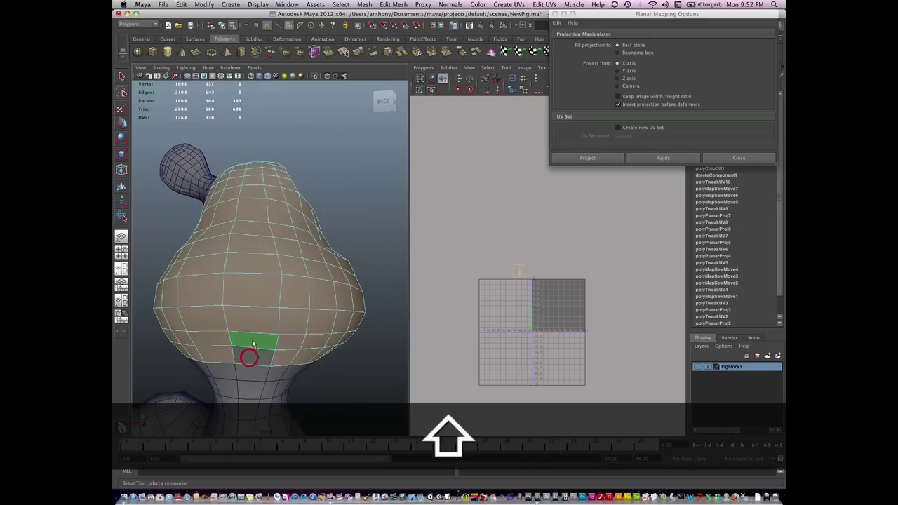
left_click(258, 319, "shift")
left_click(256, 284, "shift")
left_click(256, 261, "shift")
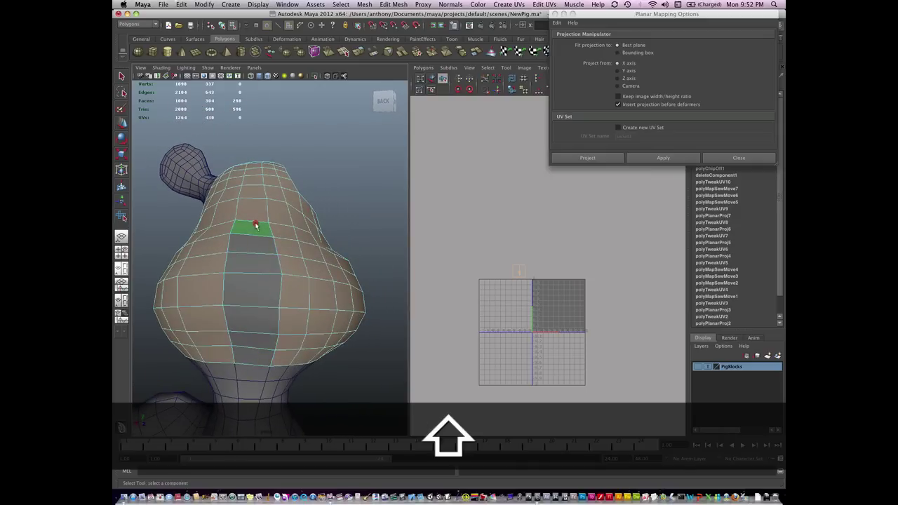
left_click(256, 225, "shift")
left_click_drag(257, 246, 254, 234, "alt")
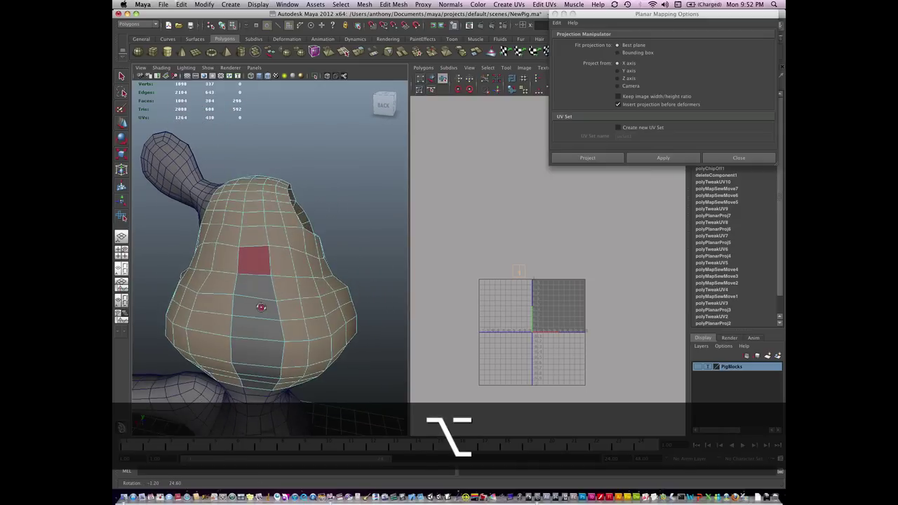
left_click(256, 197, "shift")
left_click_drag(256, 198, 264, 281, "alt")
left_click(253, 238, "shift")
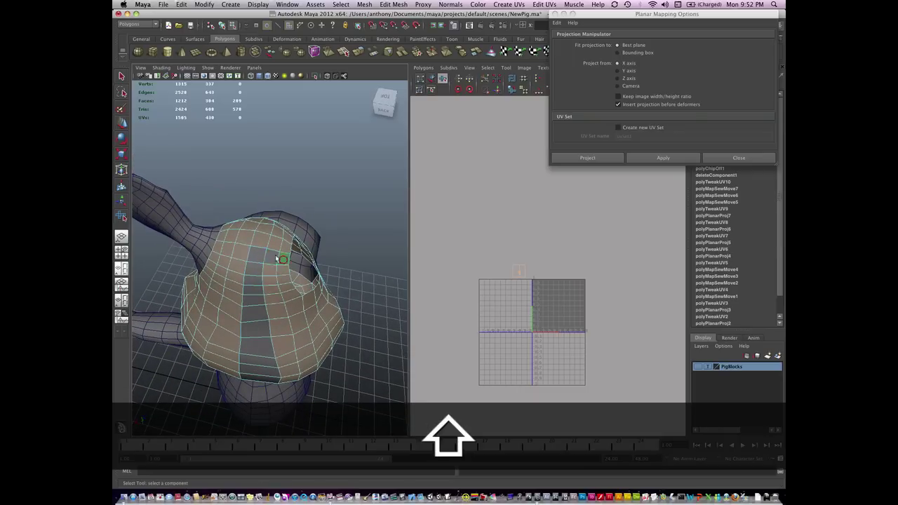
left_click(242, 253, "shift")
left_click_drag(226, 245, 301, 314, "alt")
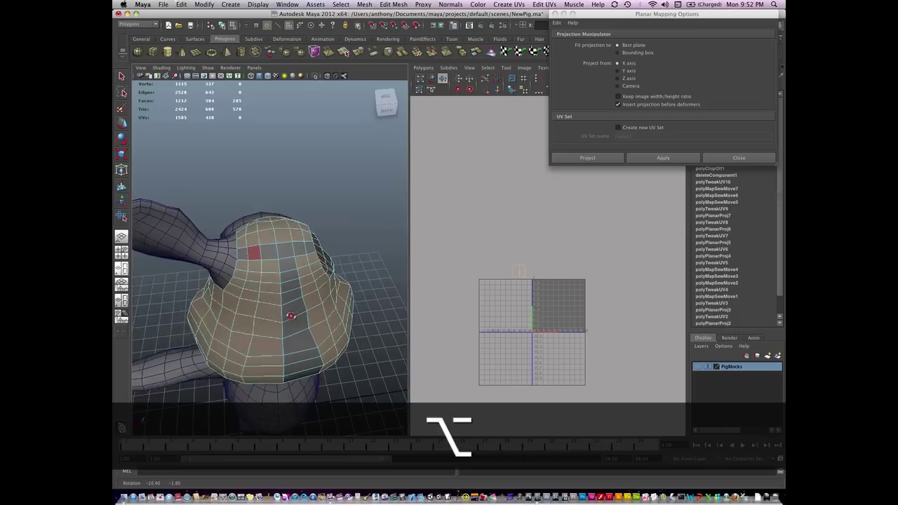
Apply a planar projection to the selected head shell faces
left_click(655, 157)
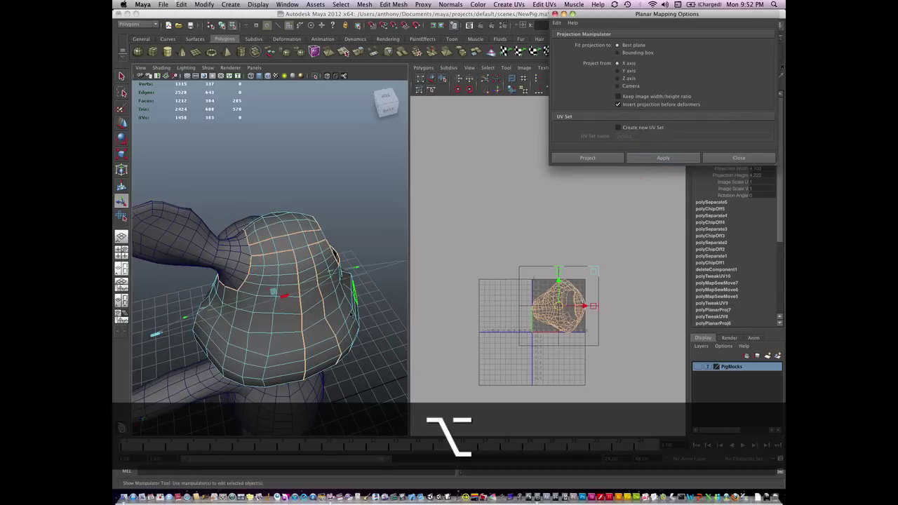
mouse_move(280, 281)
left_mouse_down("alt")
mouse_move(316, 302)
mouse_move(319, 322)
left_mouse_up("alt")
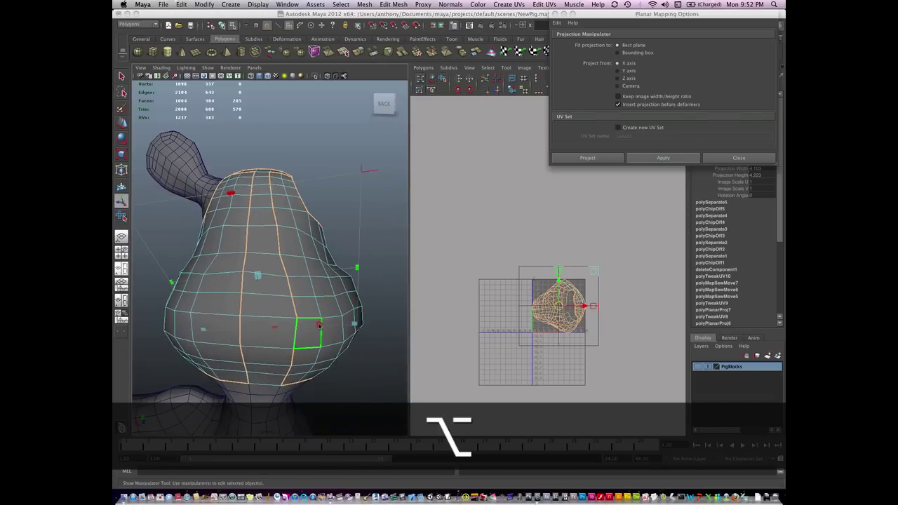
right_click_drag(319, 322, 344, 313)
left_click(368, 340)
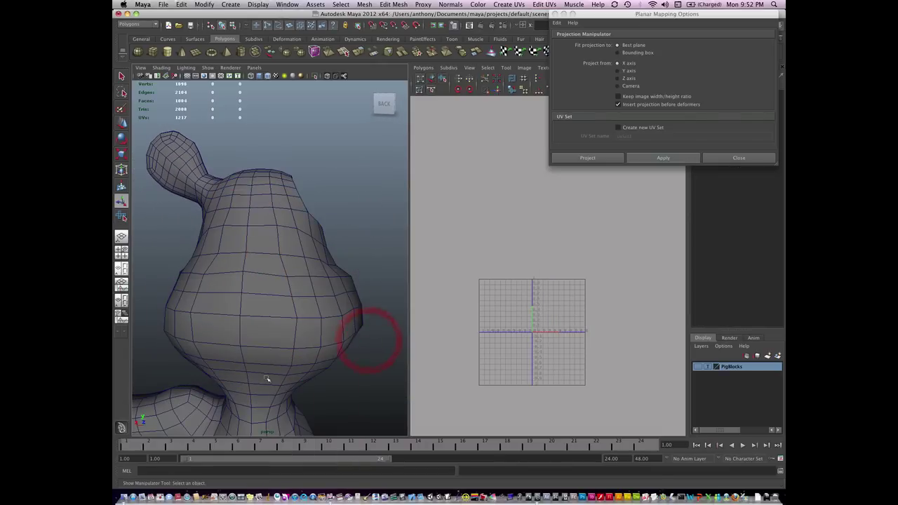
left_click(266, 381)
right_click_drag(267, 380, 261, 375)
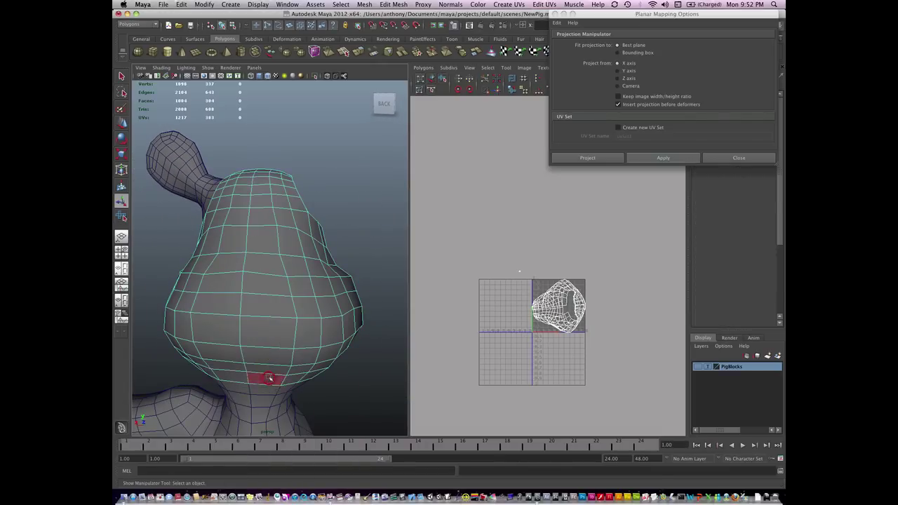
Select the column of faces up the back of the head and planar-project it
mouse_move(269, 371)
left_mouse_down()
mouse_move(269, 262)
mouse_move(257, 249)
mouse_move(250, 305)
left_mouse_up()
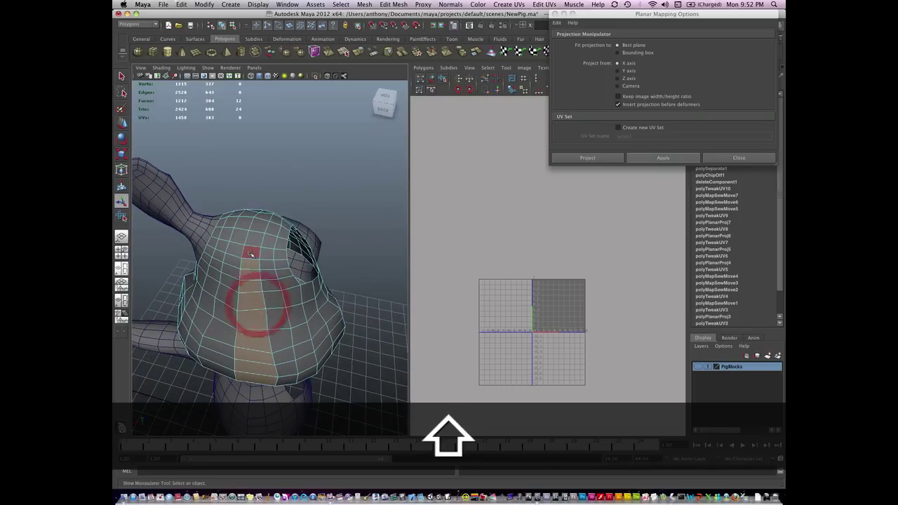
left_click_drag(217, 232, 272, 242, "shift")
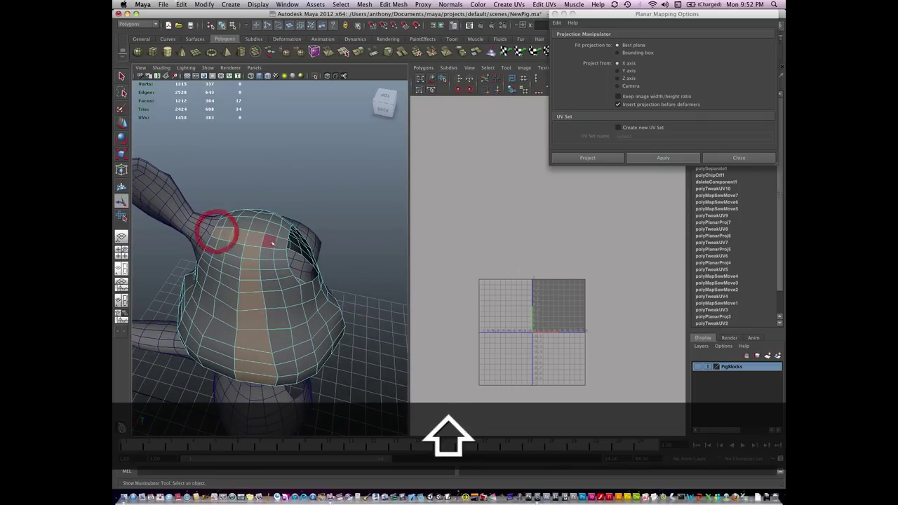
left_click(283, 245, "shift")
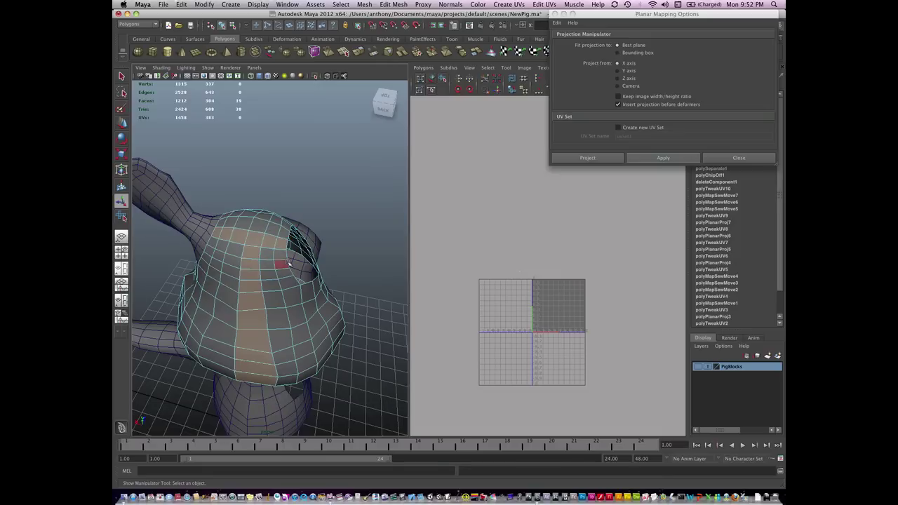
left_click_drag(225, 232, 256, 242, "shift")
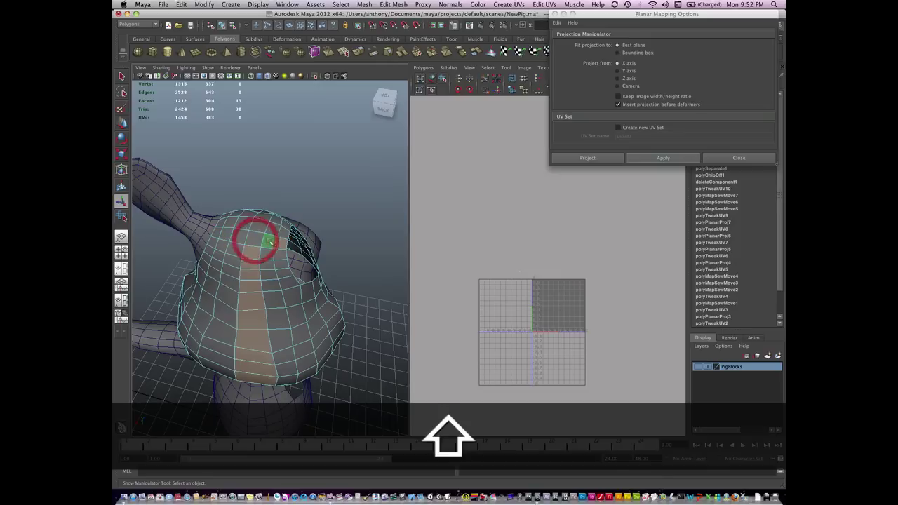
left_click(663, 157)
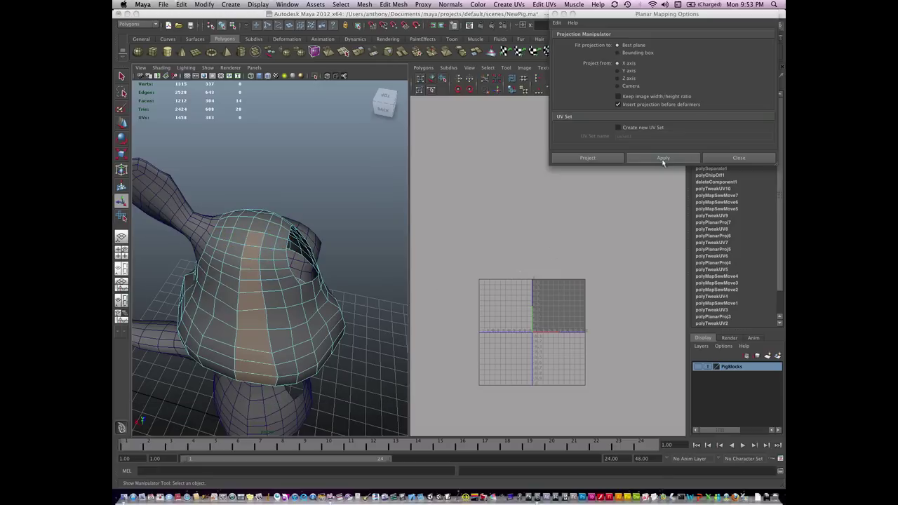
Select a small patch of faces on top of the head and planar-project it
left_click(348, 249)
left_click_drag(223, 232, 269, 242, "shift")
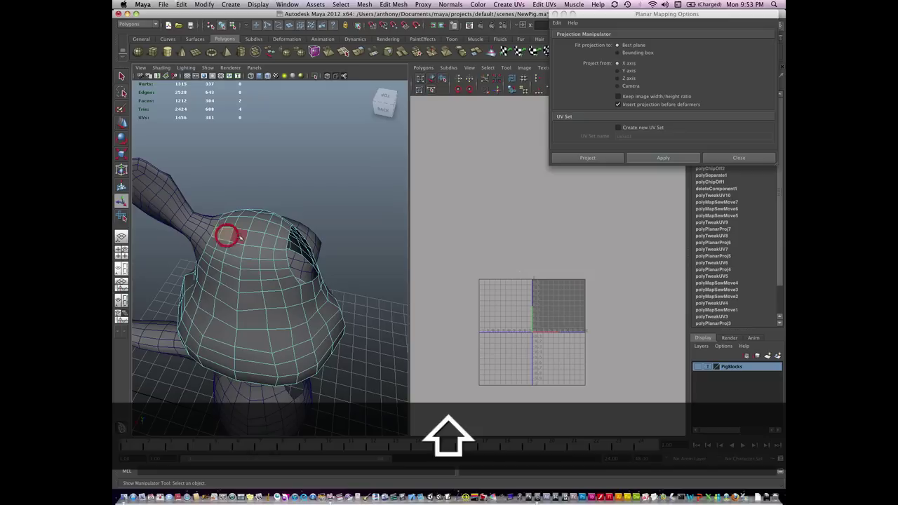
left_click(280, 243, "shift")
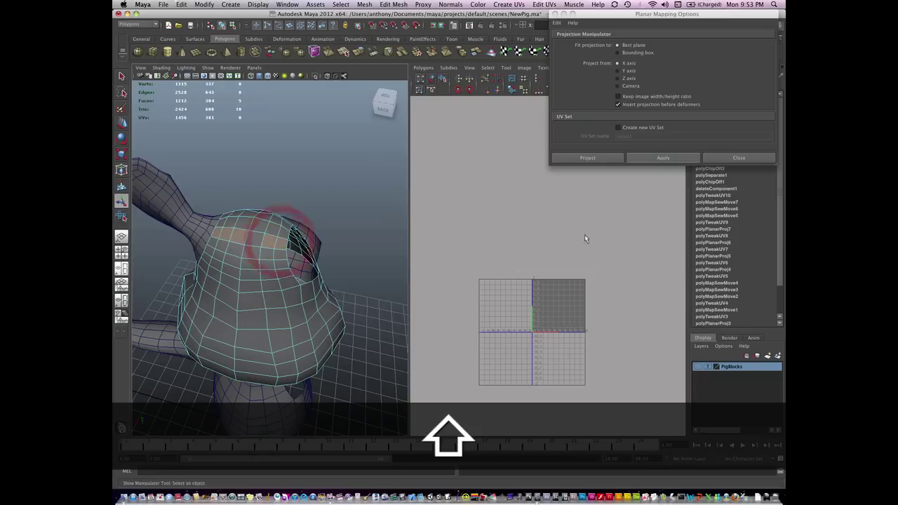
left_click(663, 159)
left_click(363, 274)
right_click(311, 312)
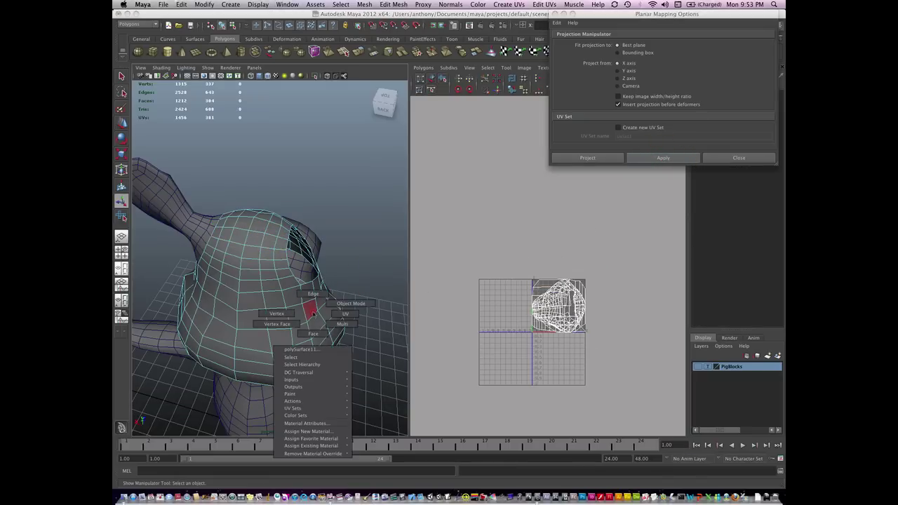
Grow-select the new shell, move it off the grid, and unfold it into a long strip
left_click(312, 315)
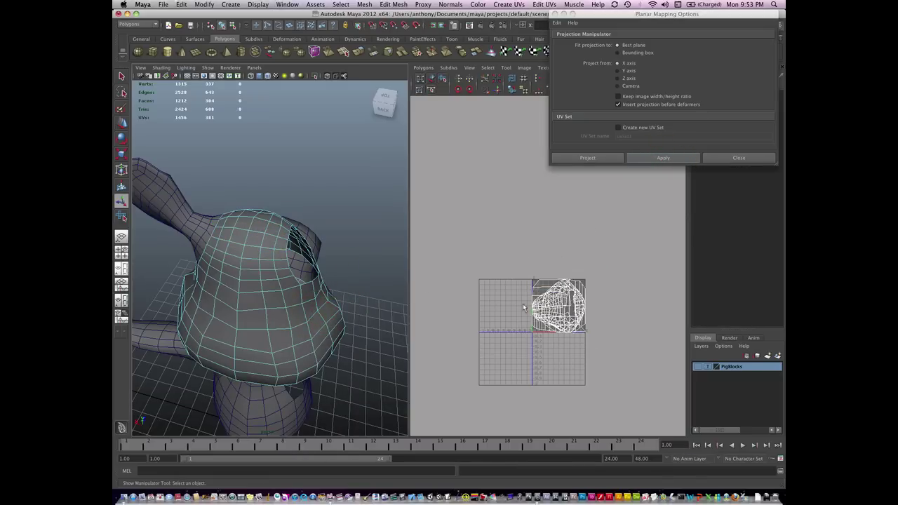
right_click_drag(541, 308, 588, 309)
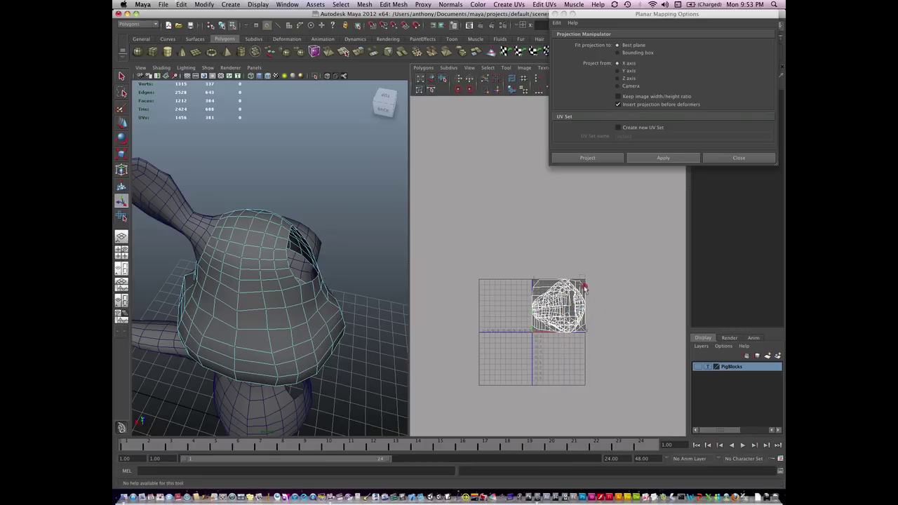
left_click(584, 286)
key("shift+period")
key("shift+period")
key("shift+period")
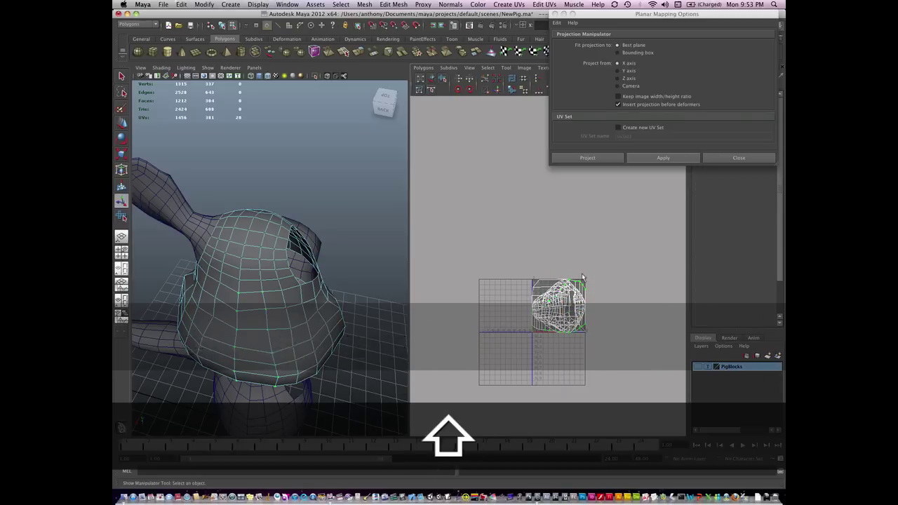
key("shift+period")
key("shift+period")
key("shift+period")
key("shift+period")
key("shift+period")
key("shift+period")
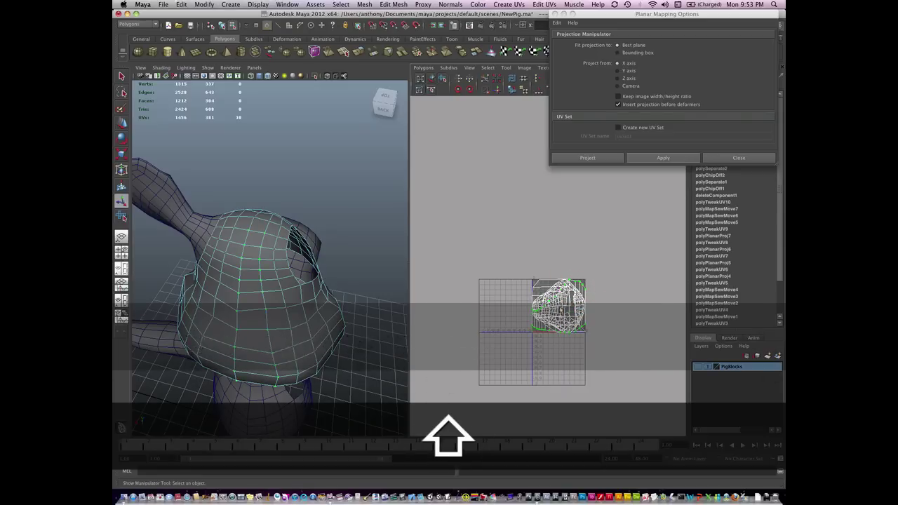
left_click_drag(559, 306, 529, 237)
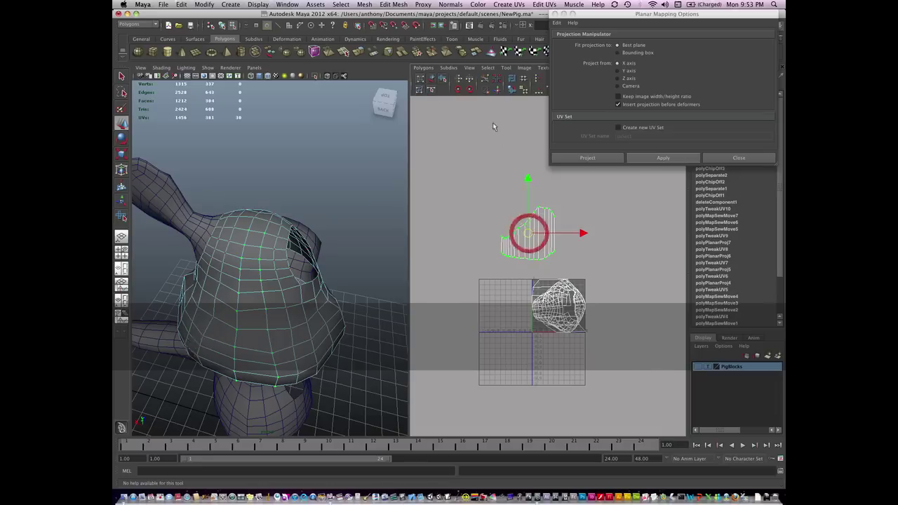
left_click(443, 79)
left_click_drag(492, 261, 593, 268)
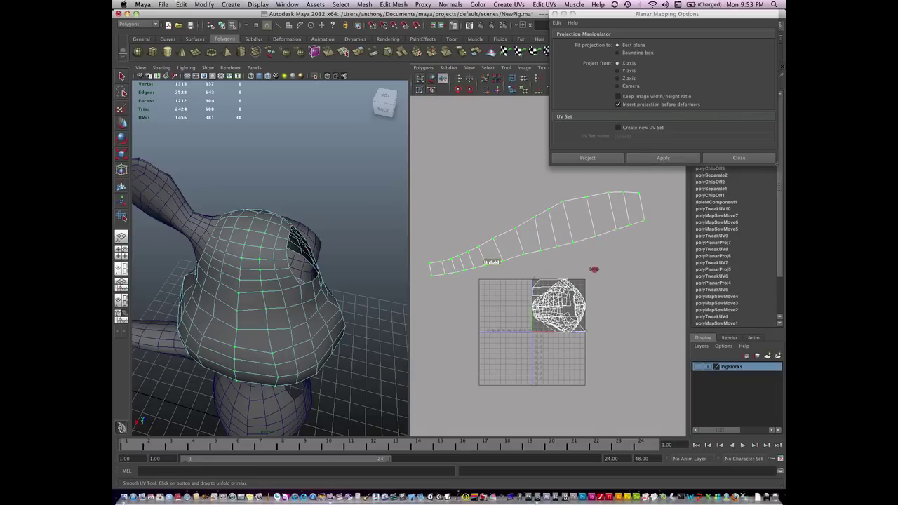
Grow-select the small shell and move it up and left
left_click(544, 285)
key("shift+period")
key("shift+period")
key("shift+period")
key("shift+period")
key("shift+period")
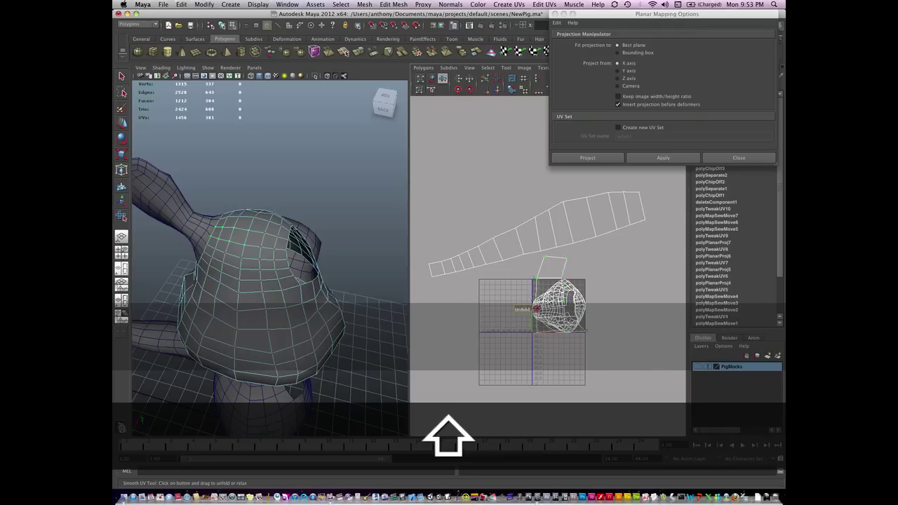
key("w")
mouse_move(545, 280)
left_mouse_down()
mouse_move(483, 218)
mouse_move(457, 162)
left_mouse_up()
left_click(586, 329)
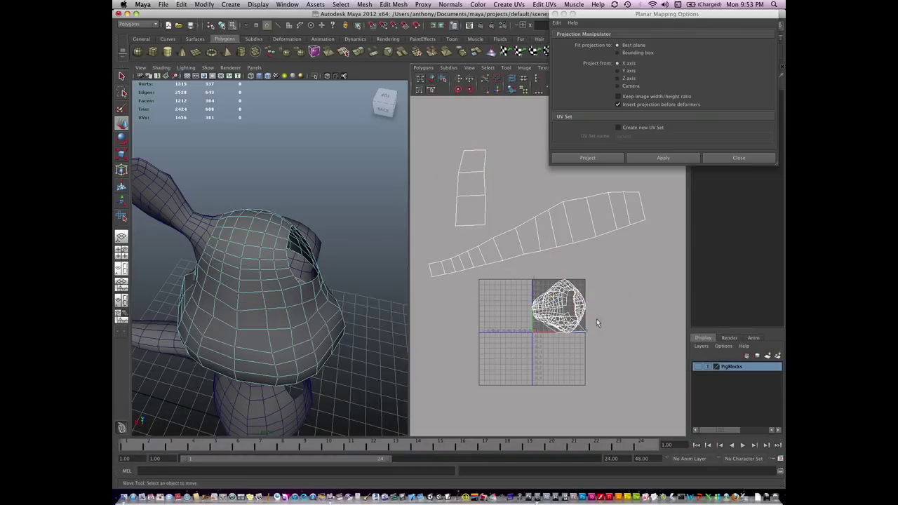
Grow-select the whole head shell and unfold it flat
left_click_drag(578, 283, 589, 303)
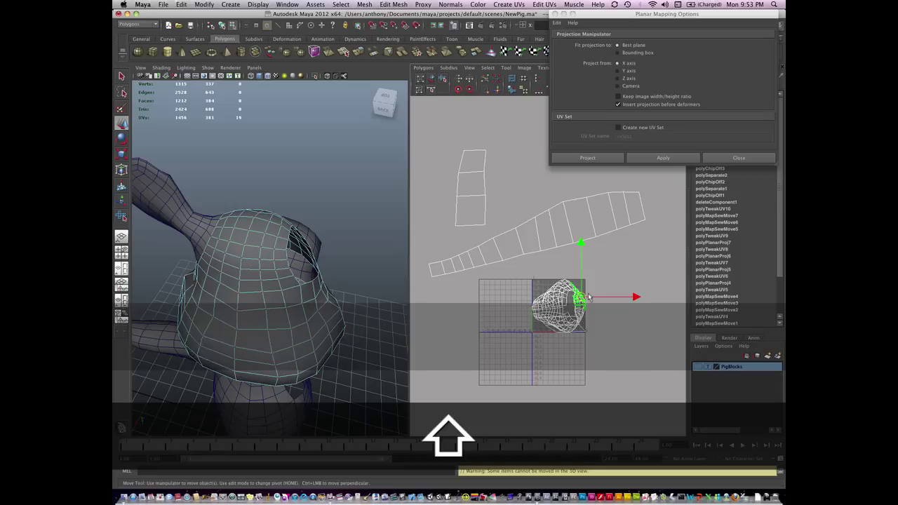
key("shift+period")
key("shift+period")
key("shift+period")
key("shift+period")
key("shift+period")
key("shift+period")
key("shift+period")
key("shift+period")
key("shift+period")
key("shift+period")
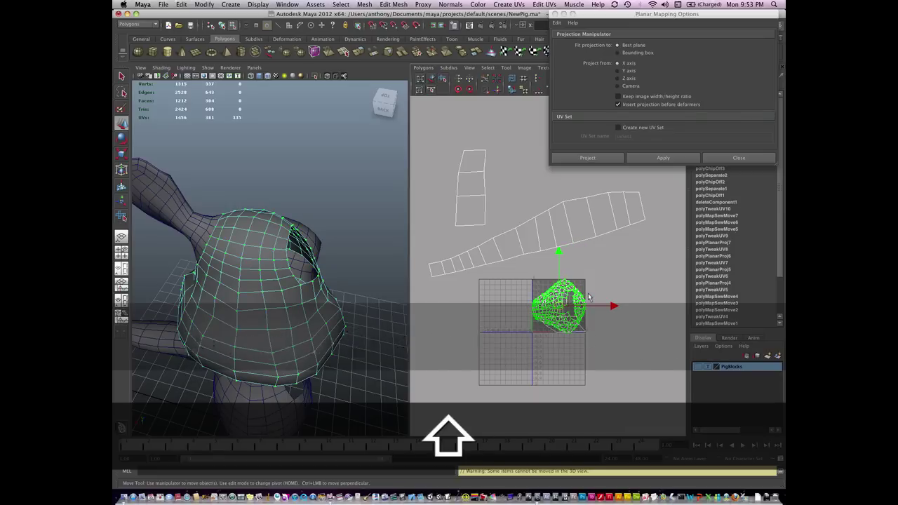
key("shift+period")
key("shift+period")
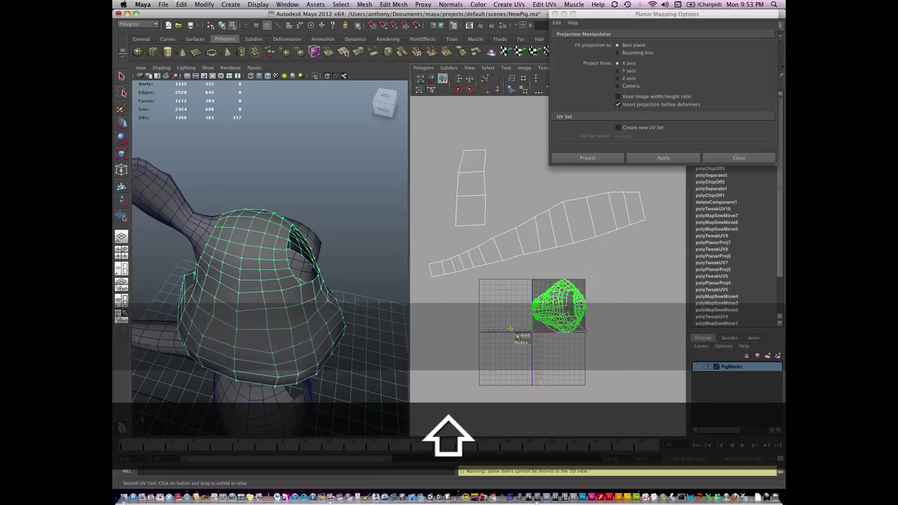
left_click_drag(520, 336, 684, 341)
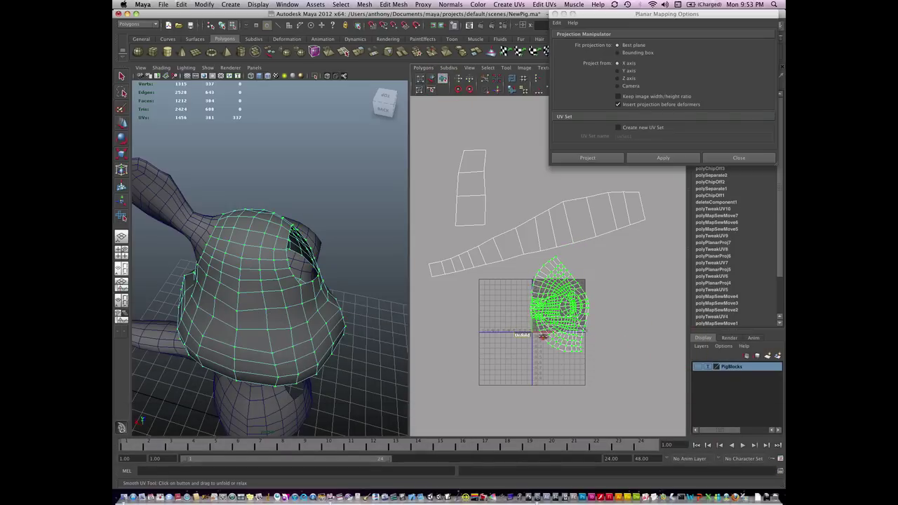
Move the head shell to the grid's left edge, then select the small shell and long strip
key("w")
left_click_drag(561, 305, 467, 327)
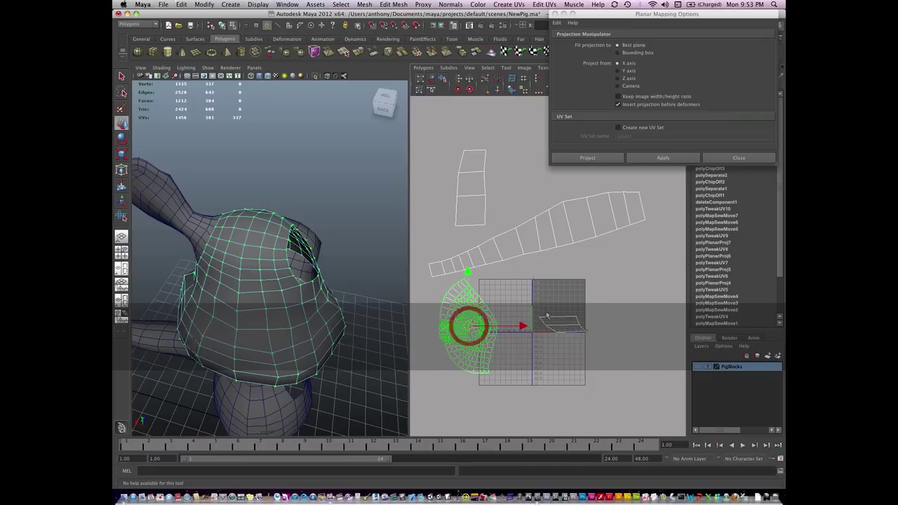
key("w")
left_click_drag(546, 312, 554, 375)
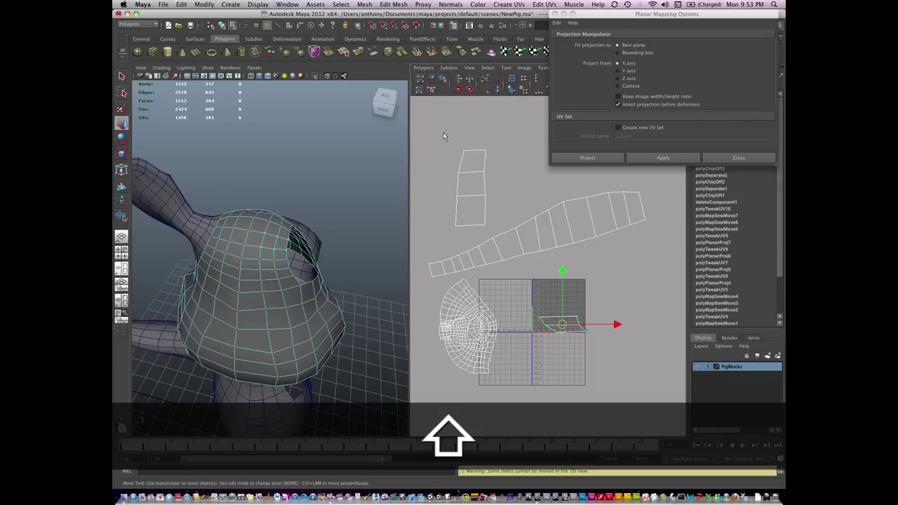
left_click(531, 240)
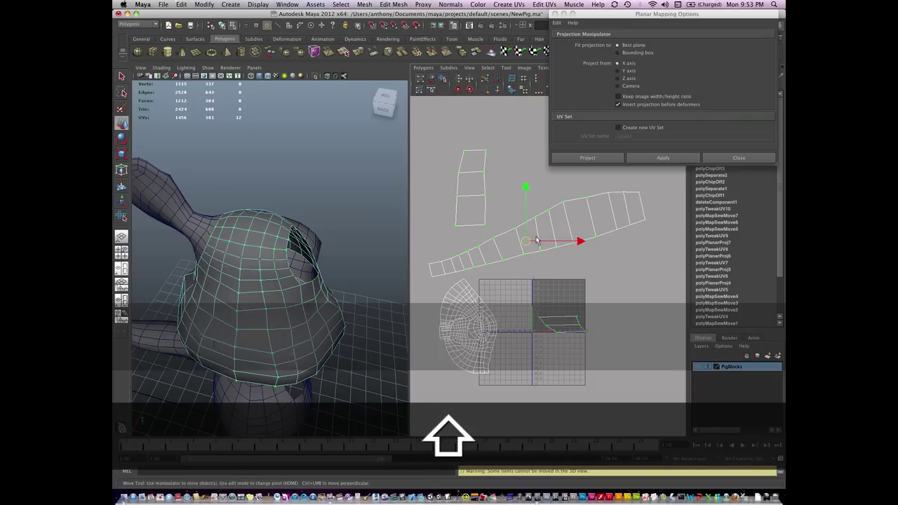
key("greater")
key("greater")
key("greater")
key("greater")
key("greater")
key("greater")
key("greater")
key("greater")
key("greater")
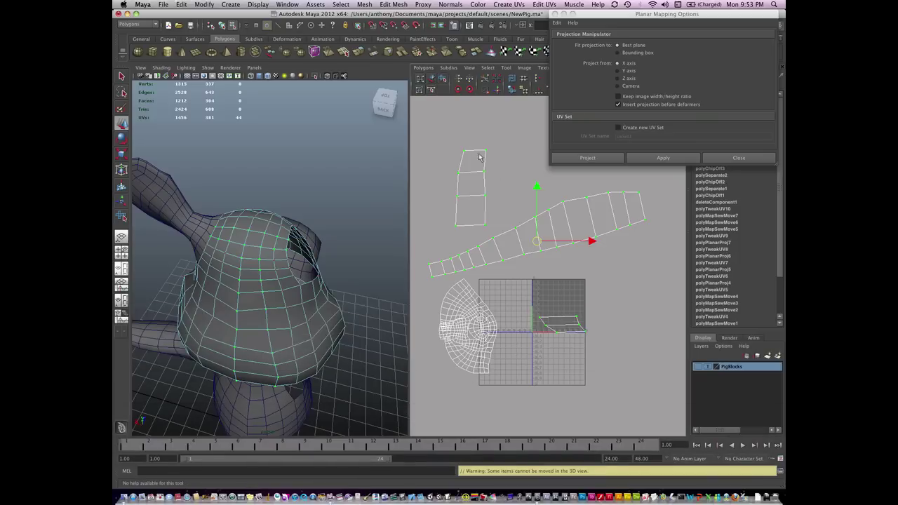
Shrink the side UV pieces and rotate the head shell to lie horizontally
key("r")
left_click_drag(537, 240, 498, 258)
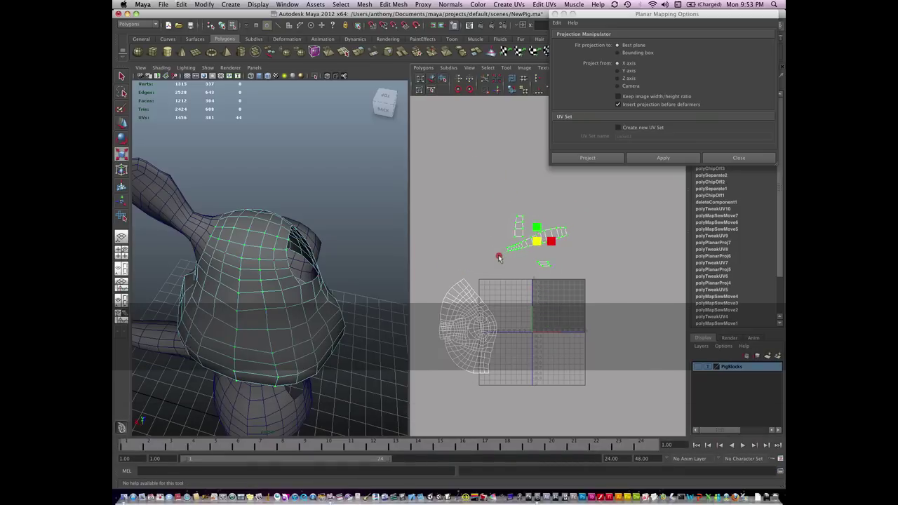
left_click_drag(497, 355, 508, 385)
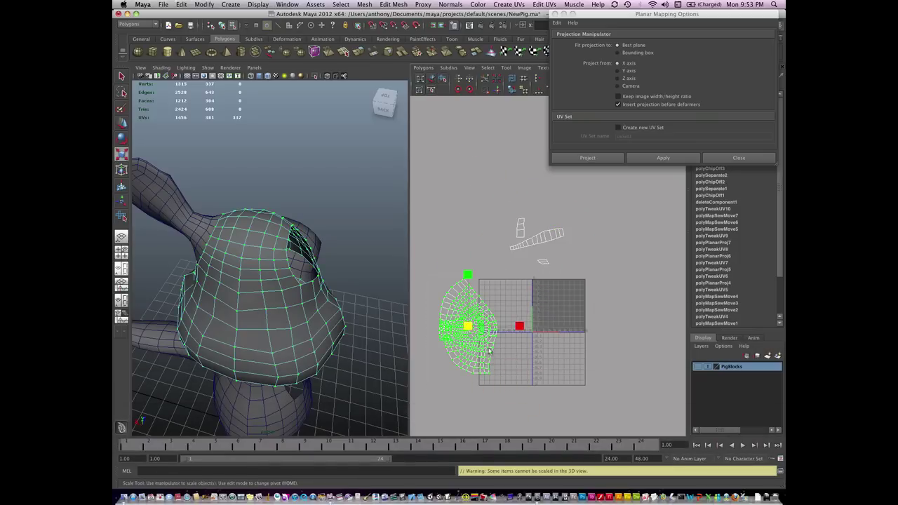
key("w")
key("e")
left_click_drag(509, 317, 479, 386)
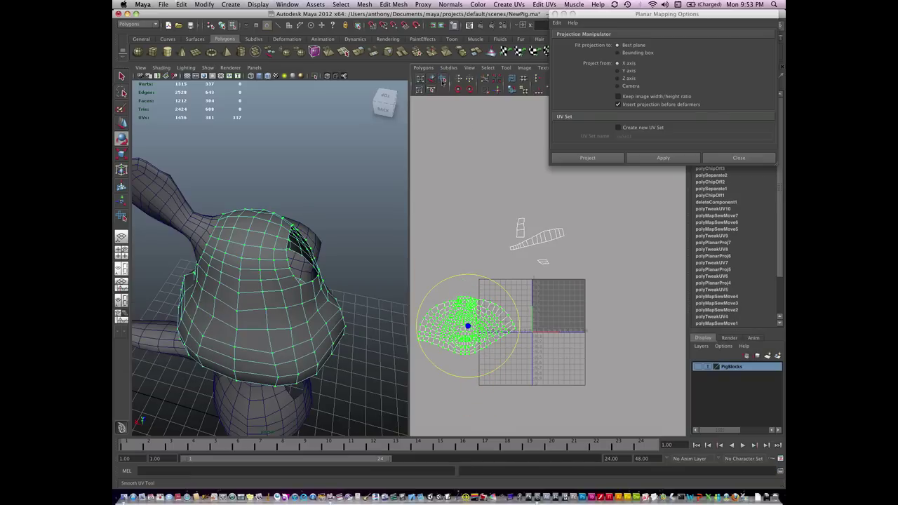
Relax and unfold the head shell with the Smooth UV Tool into a wide layout
left_click(442, 78)
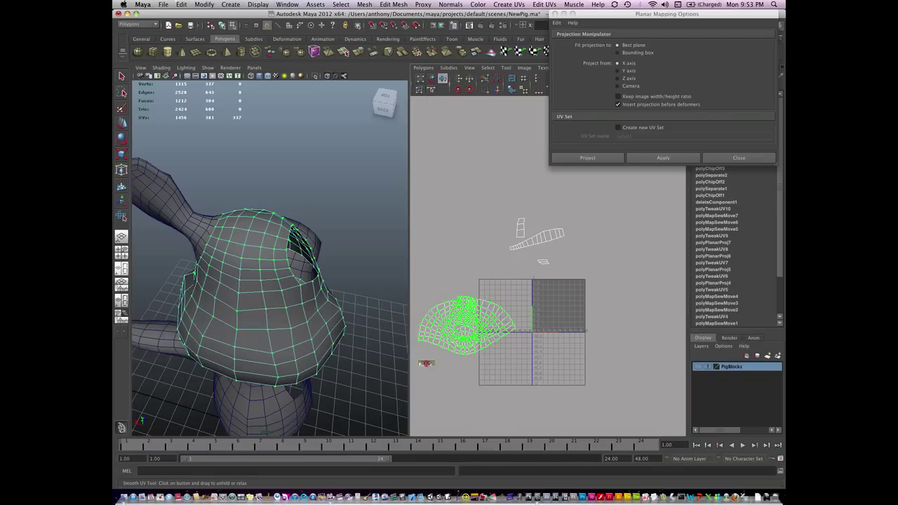
left_click_drag(425, 363, 561, 366)
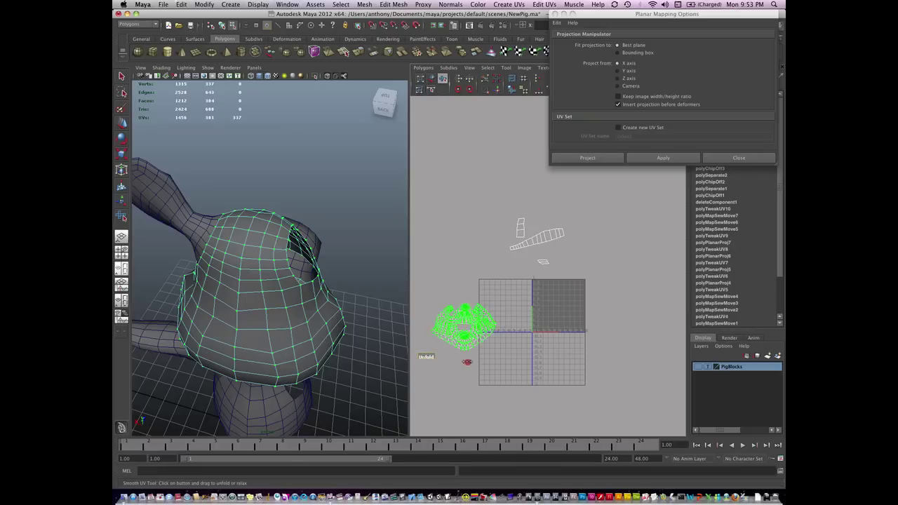
left_click(632, 383)
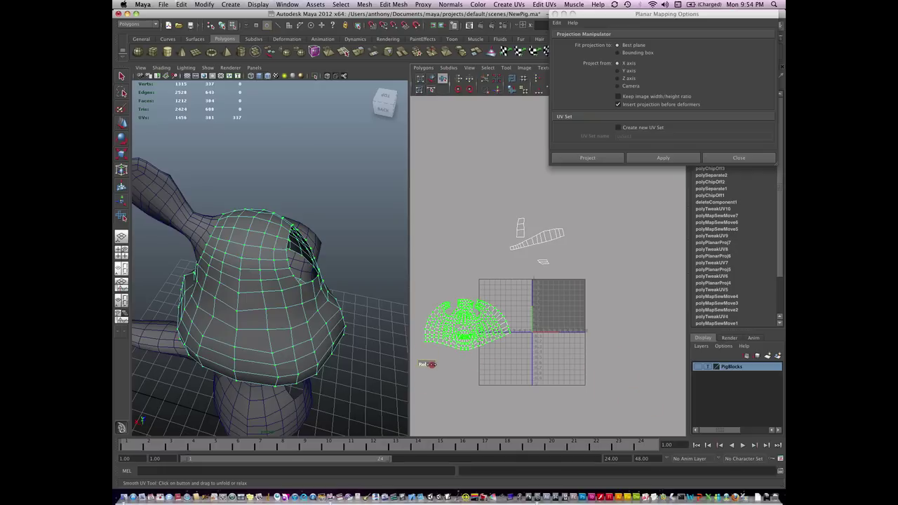
left_click_drag(426, 359, 475, 360)
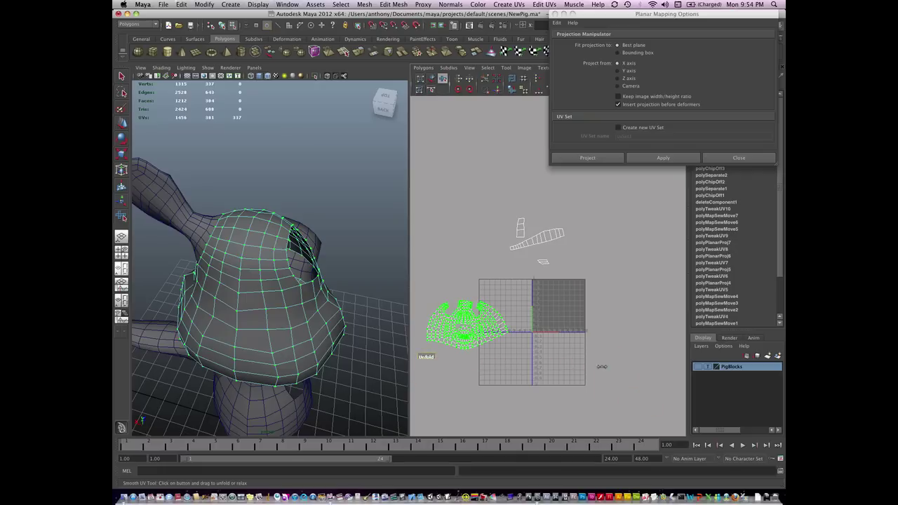
middle_click_drag(491, 344, 513, 314, "alt")
mouse_move(512, 314)
right_mouse_down("alt")
mouse_move(581, 324)
mouse_move(552, 319)
mouse_move(577, 316)
right_mouse_up("alt")
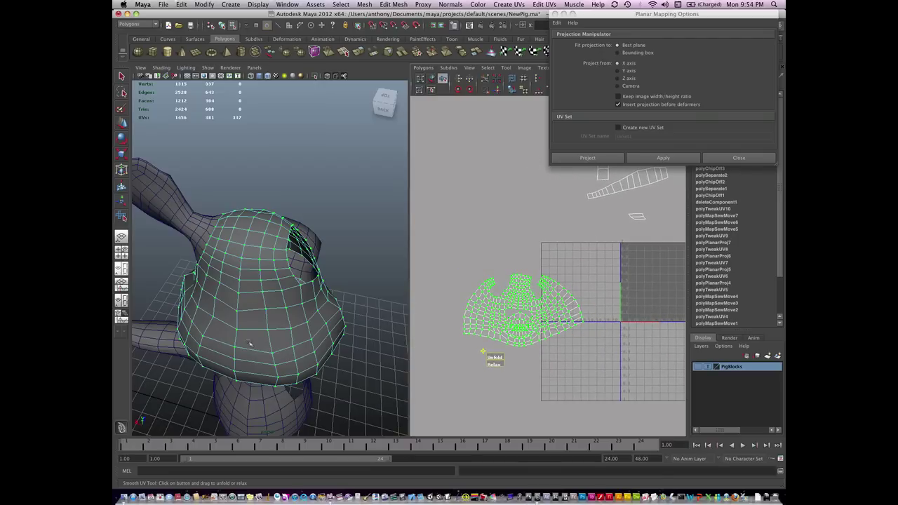
Select an edge row on the long side strip and move-and-sew it onto the head shell
left_click(630, 197)
mouse_move(280, 266)
left_mouse_down("alt")
mouse_move(297, 297)
mouse_move(299, 346)
left_mouse_up("alt")
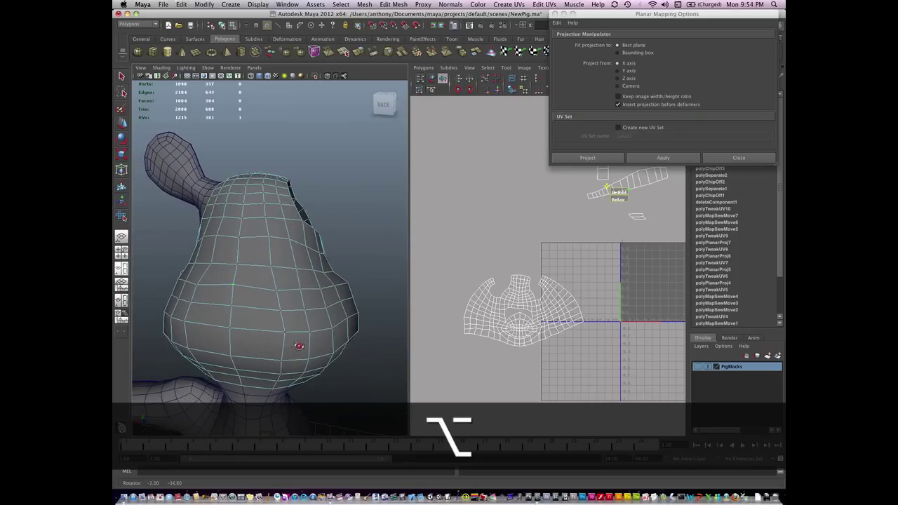
middle_click_drag(577, 217, 537, 248, "alt")
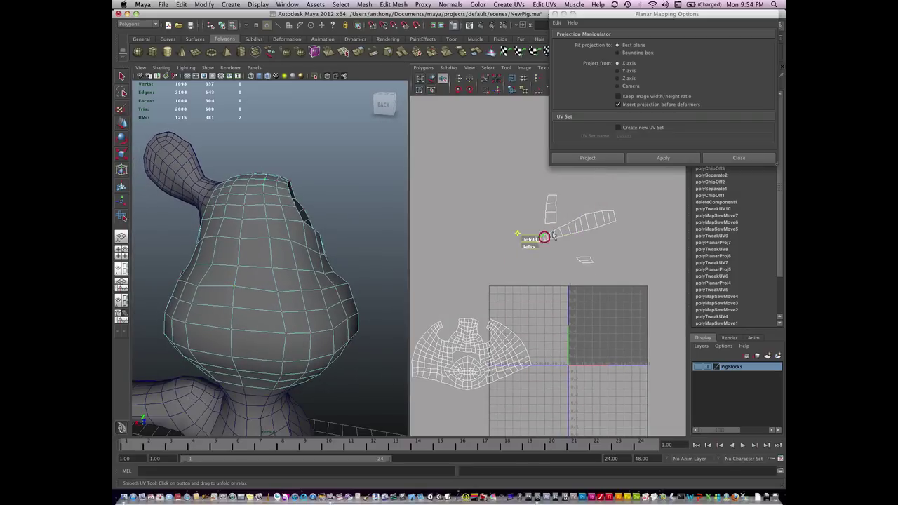
key("shift")
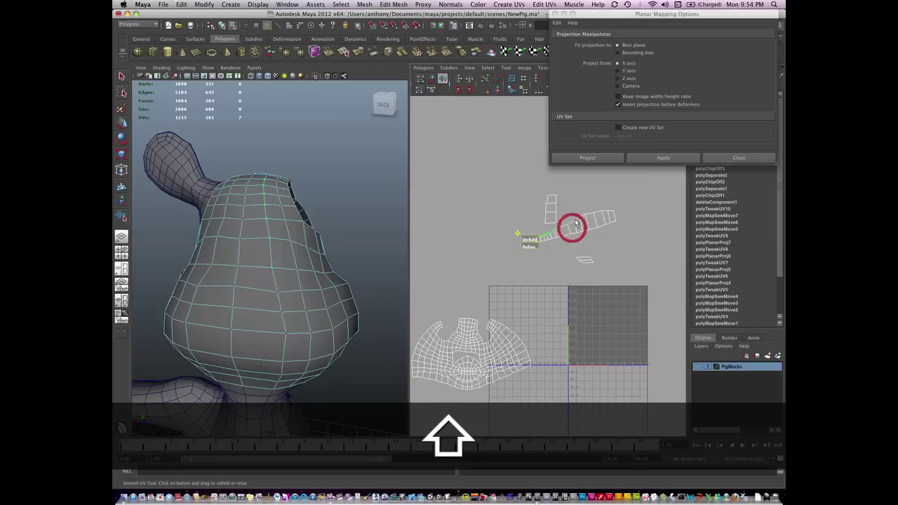
key("q")
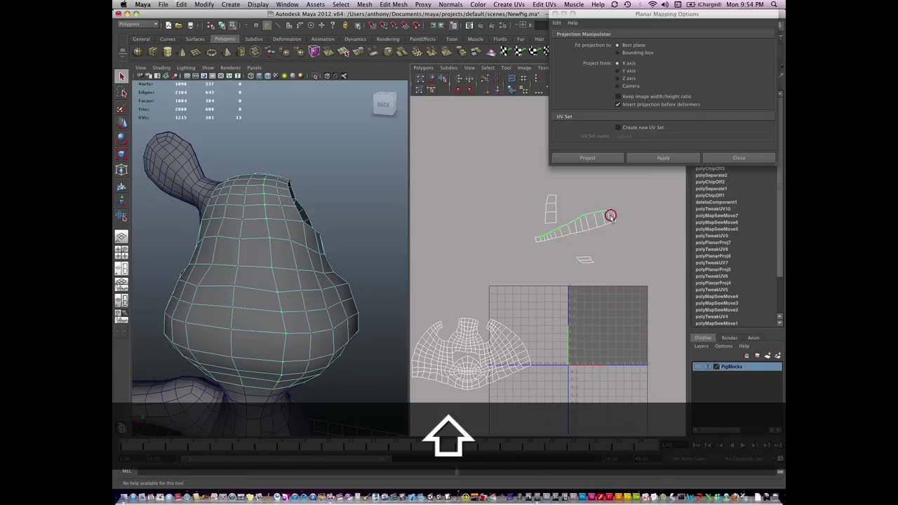
left_click_drag(598, 216, 612, 214, "shift")
left_click(497, 88)
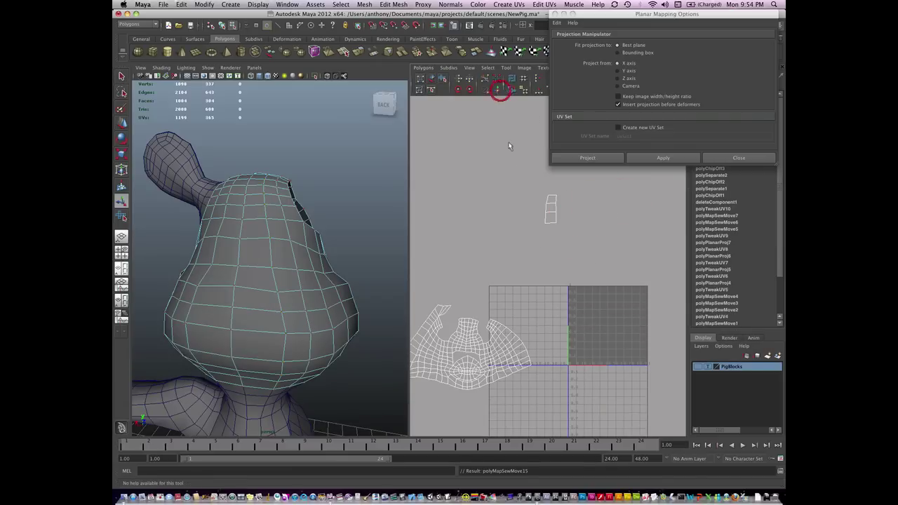
Sew the loose flap's edge onto the neighbouring shell, then reselect on the head shell
middle_click_drag(525, 300, 572, 291, "alt")
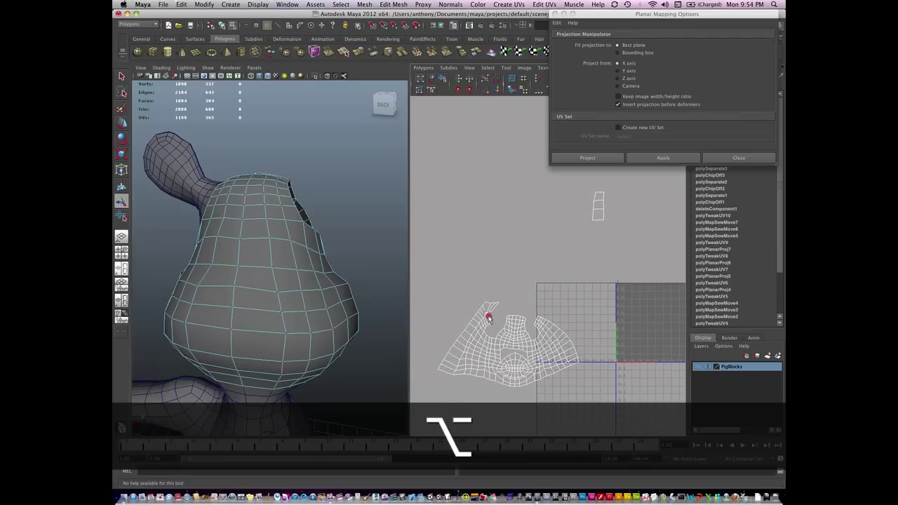
left_click(488, 316)
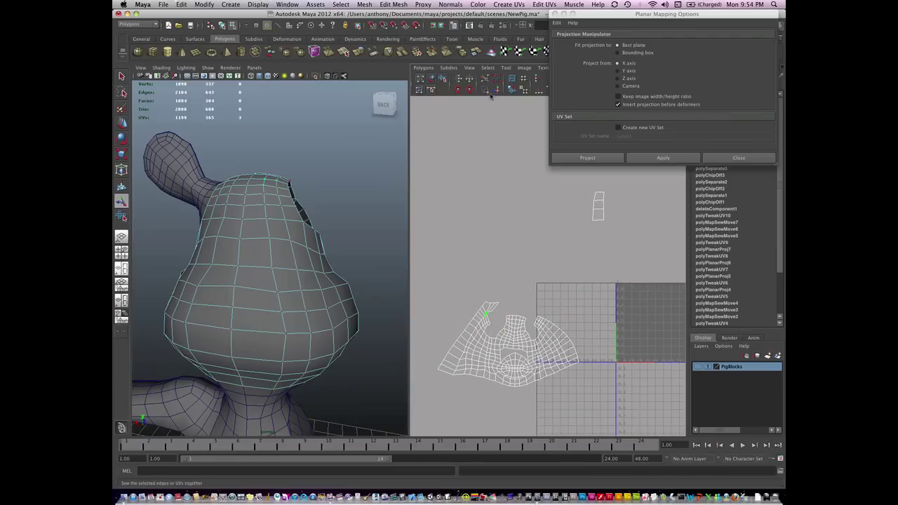
left_click(496, 90)
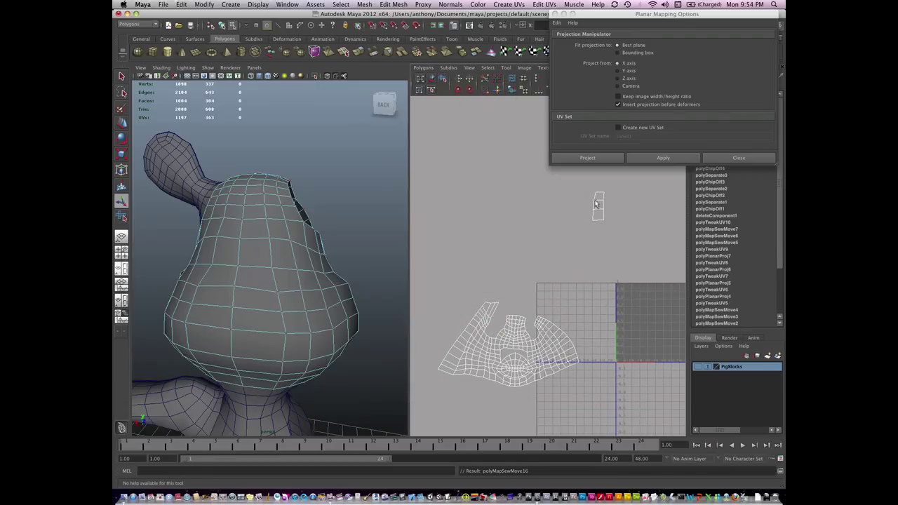
left_click(588, 224)
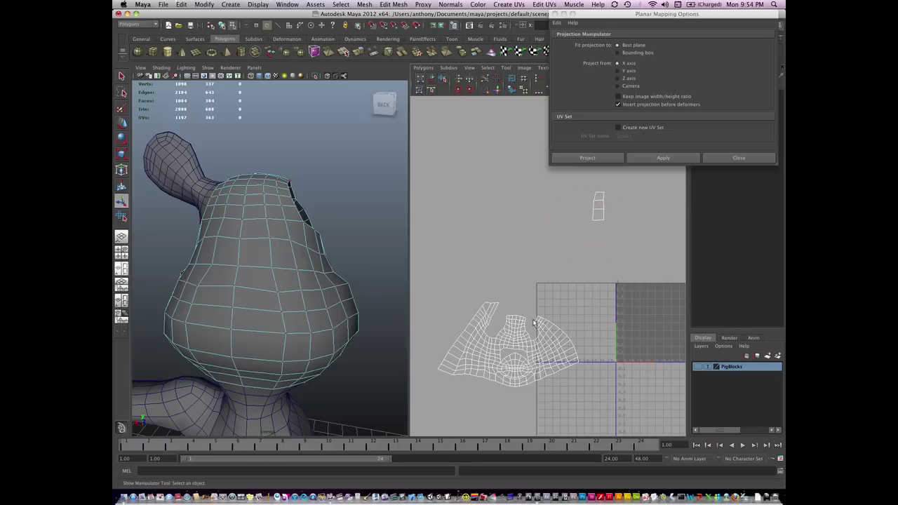
mouse_move(544, 322)
right_mouse_down("alt")
mouse_move(561, 317)
mouse_move(530, 352)
right_mouse_up("alt")
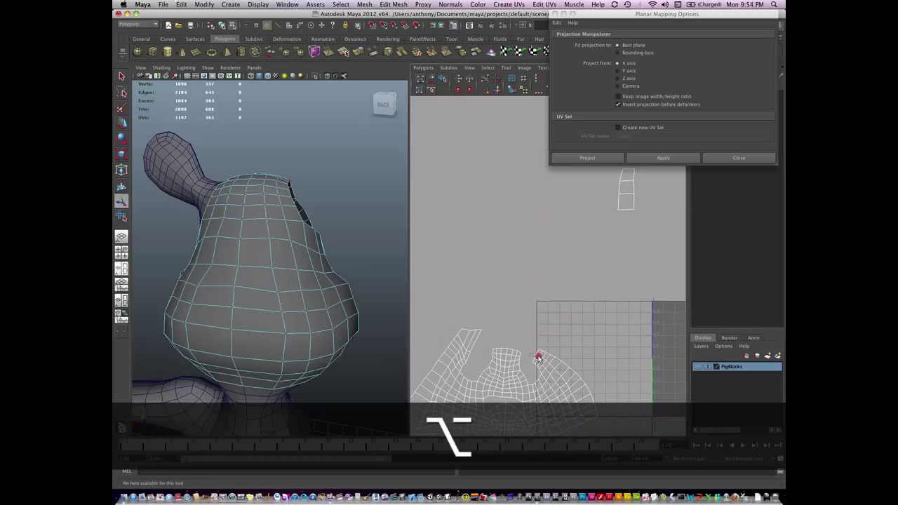
left_click(538, 357)
left_click_drag(304, 287, 297, 309, "alt")
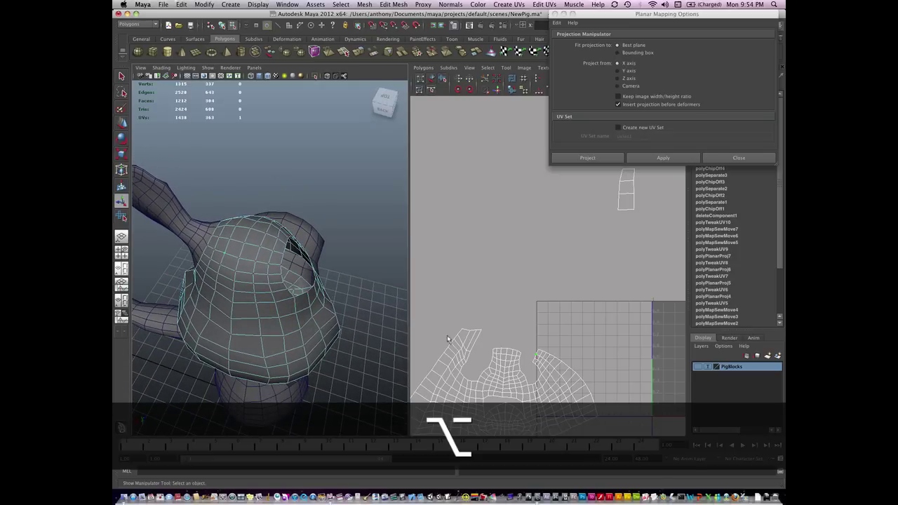
right_click_drag(568, 346, 461, 356, "alt")
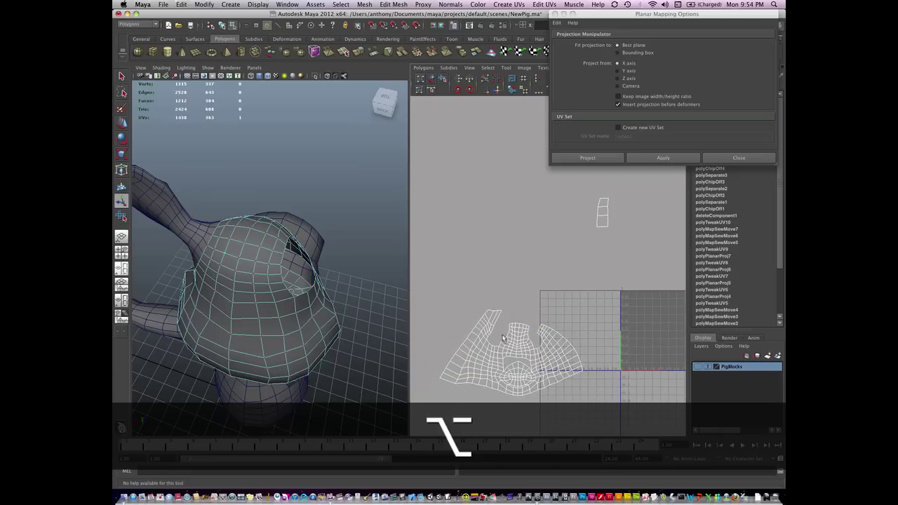
Undo the last two actions and re-sew the side piece onto the main shell
key("super+z")
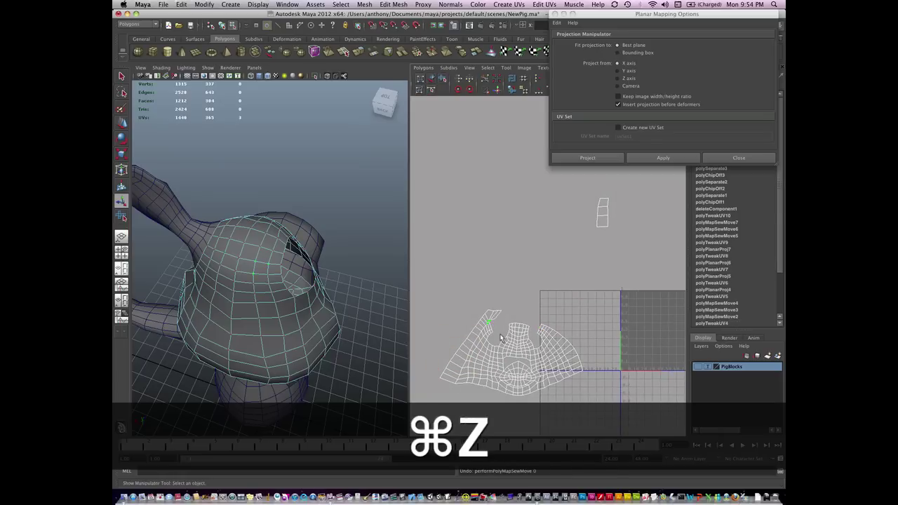
key("super+z")
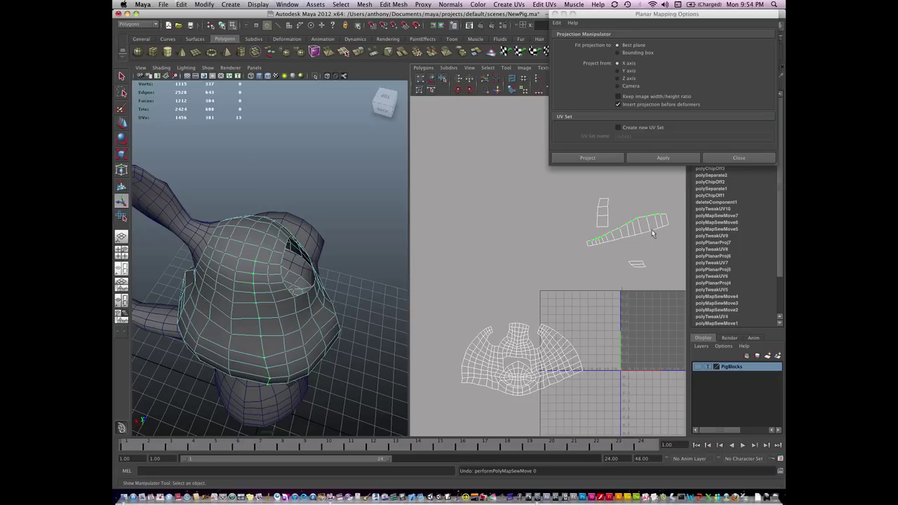
left_click(502, 94)
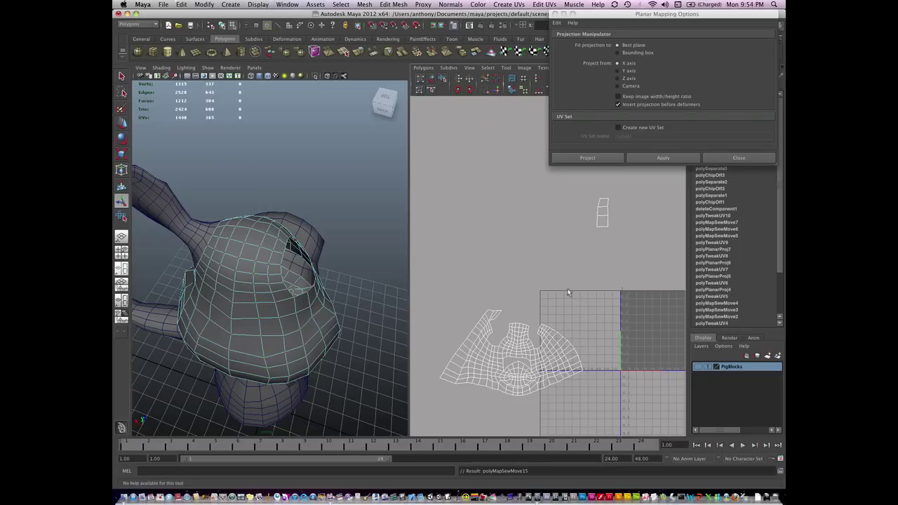
Cut the UV edge between two selected UVs on the loose flap
mouse_move(490, 324)
right_mouse_down("alt")
mouse_move(554, 328)
mouse_move(536, 297)
right_mouse_up("alt")
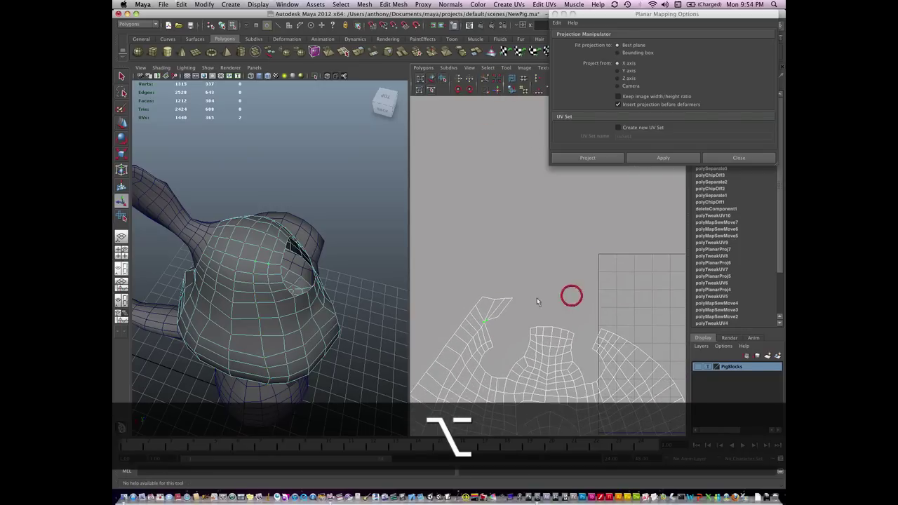
left_click(482, 313)
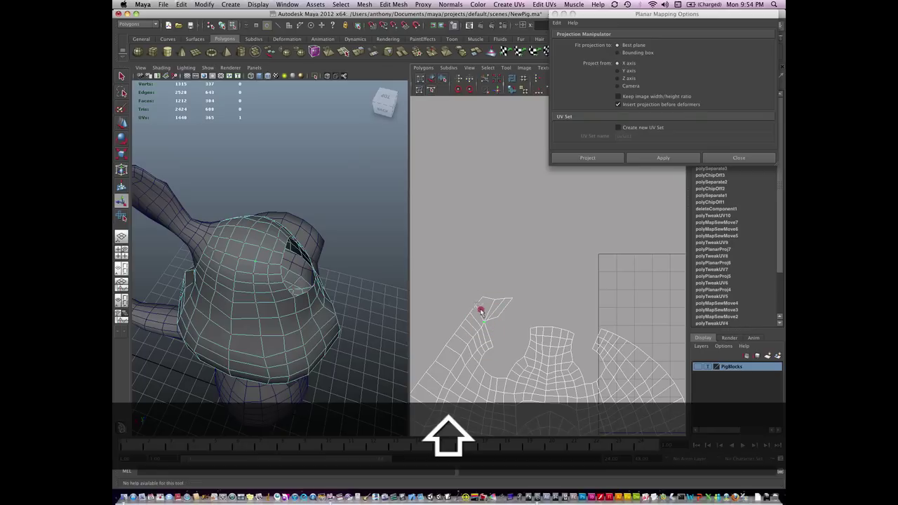
left_click(476, 307, "shift")
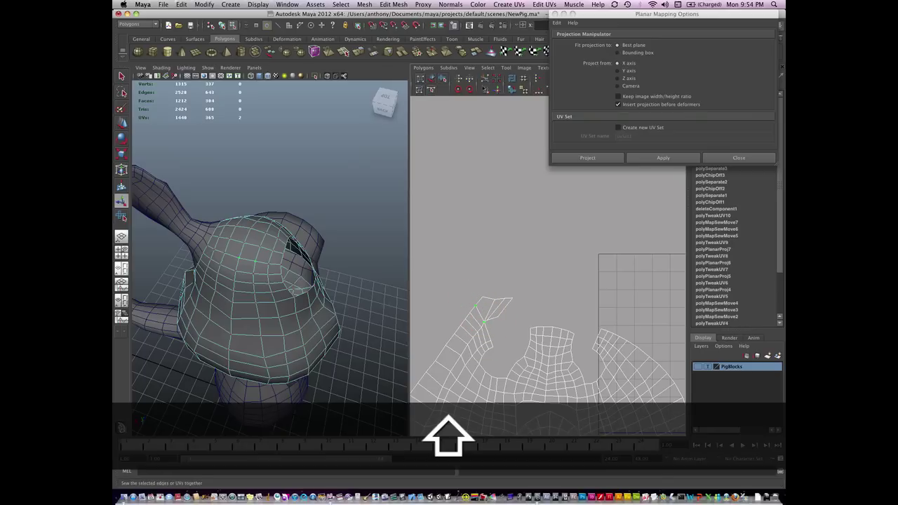
left_click(484, 78)
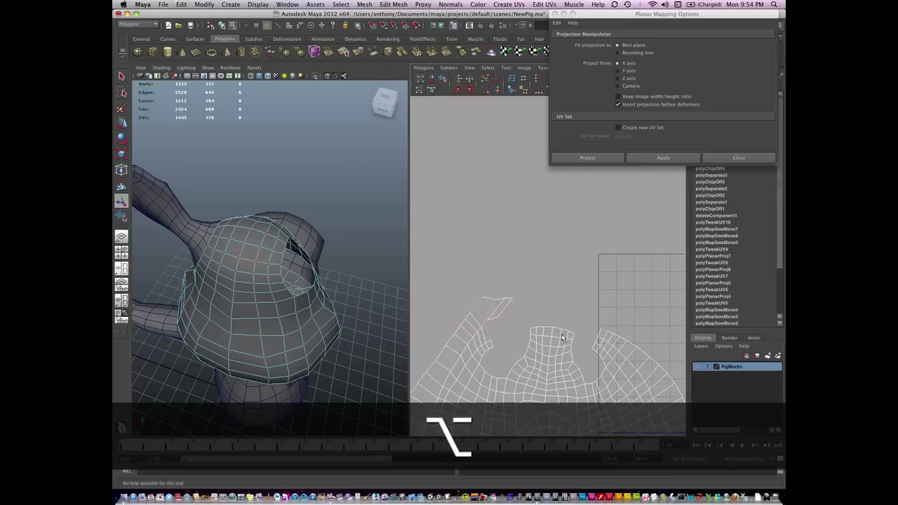
Move-and-sew the loose flap's edge onto the centre of the head shell
mouse_move(524, 334)
right_mouse_down("alt")
mouse_move(487, 323)
mouse_move(448, 330)
right_mouse_up("alt")
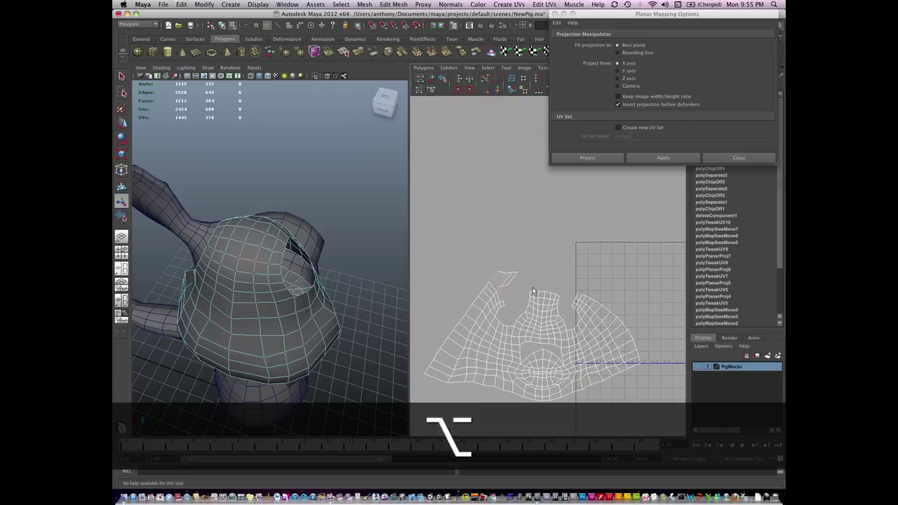
left_click(554, 297)
left_click(557, 298)
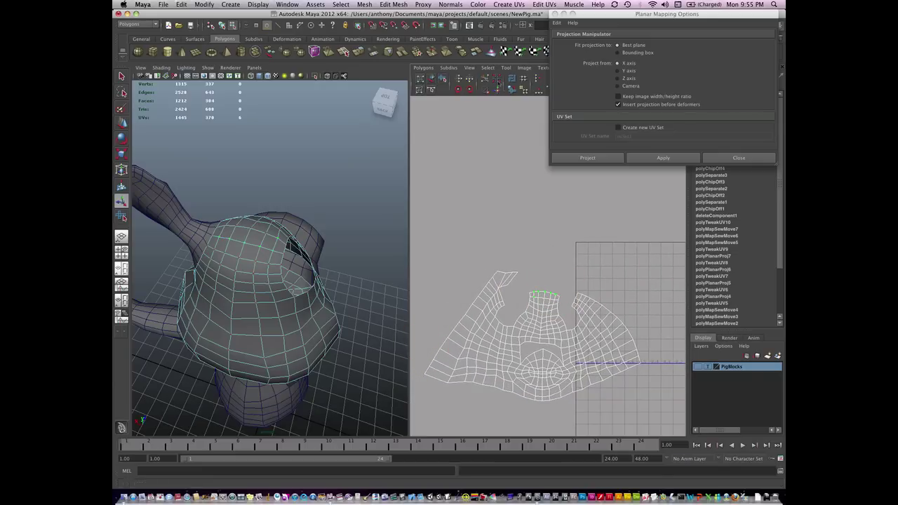
left_click(497, 90)
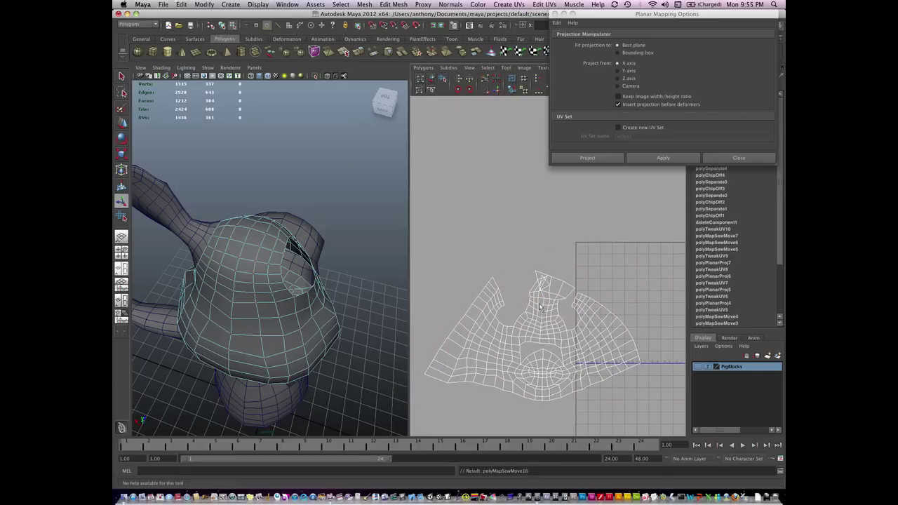
right_click_drag(516, 313, 479, 275, "alt")
Unfold and relax the whole joined head UV shell with the Smooth UV Tool
left_click_drag(625, 393, 436, 261)
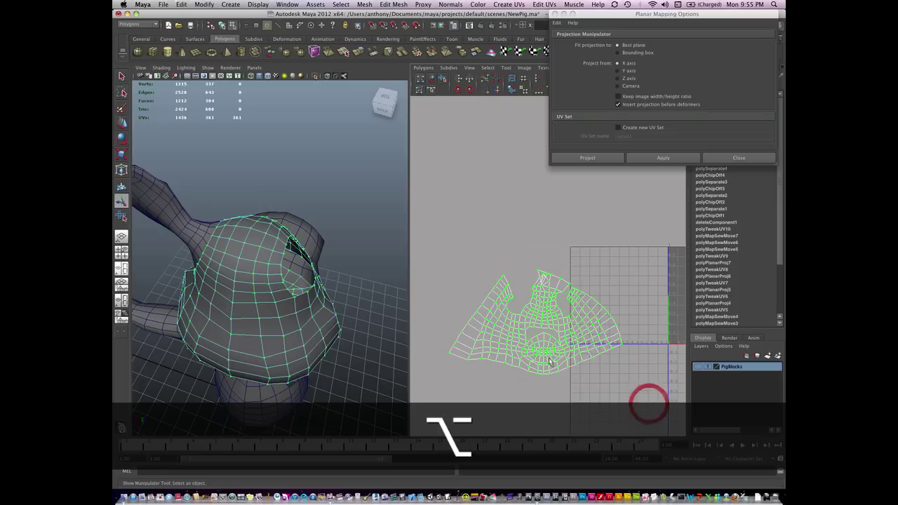
key("w")
left_click(444, 80)
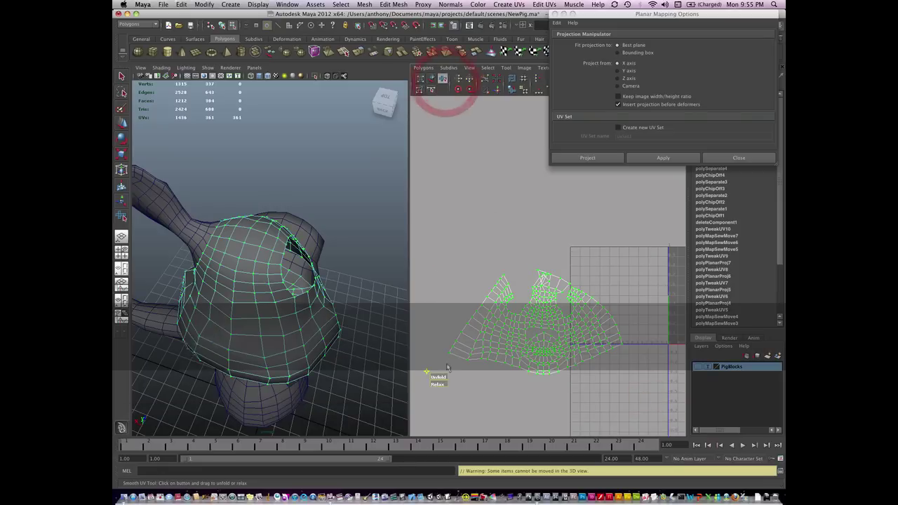
left_click_drag(458, 376, 572, 384)
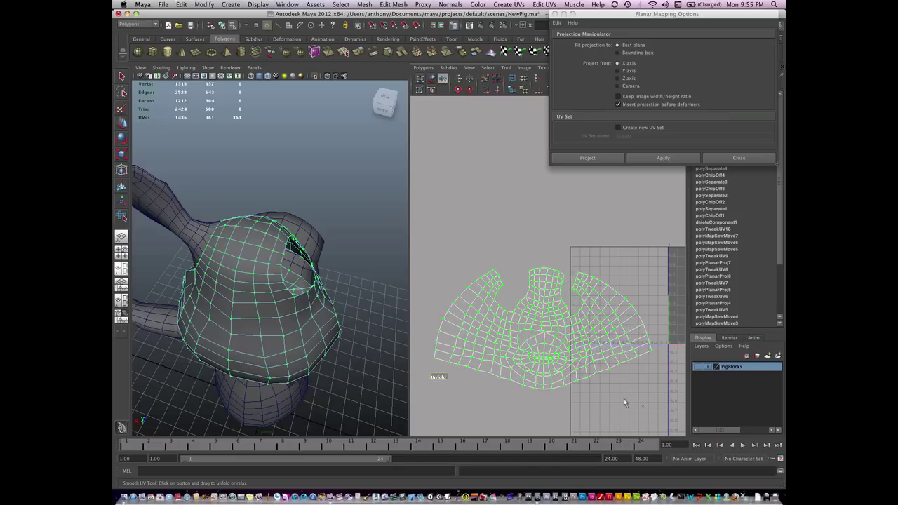
left_click(439, 377)
left_click_drag(437, 384, 447, 384)
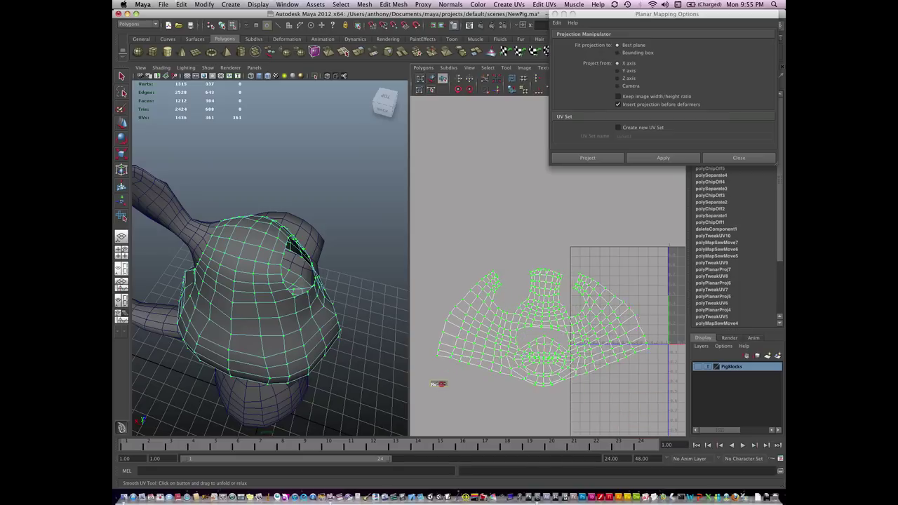
Rotate the head shell slightly and unfold it again for a more even spread
key("e")
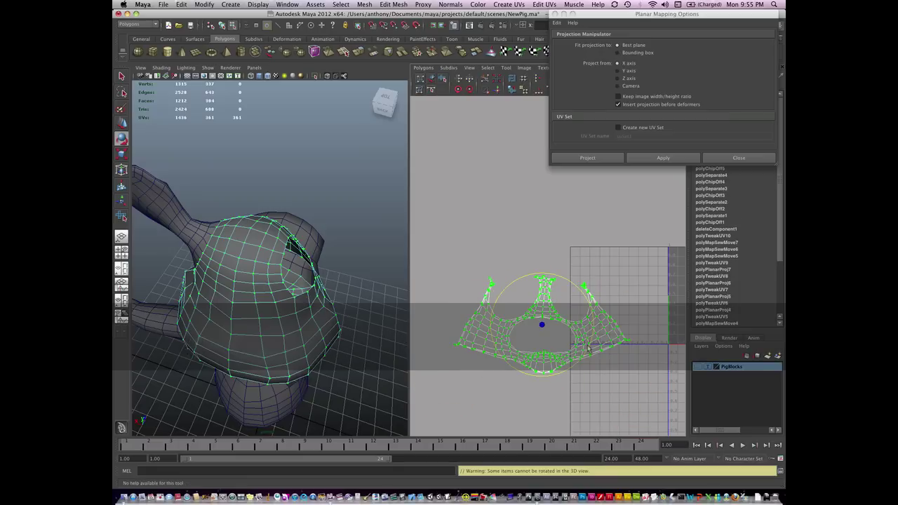
left_click_drag(588, 347, 588, 343)
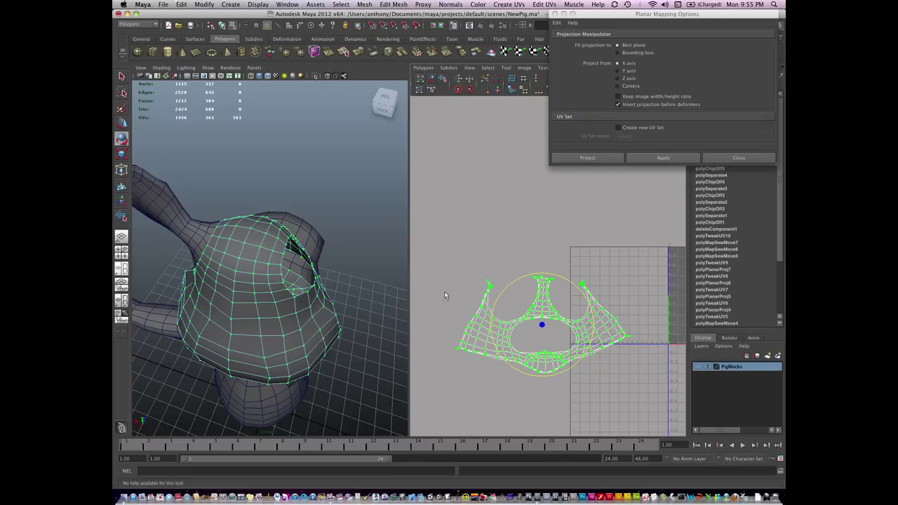
left_click(442, 78)
left_click_drag(445, 376, 578, 382)
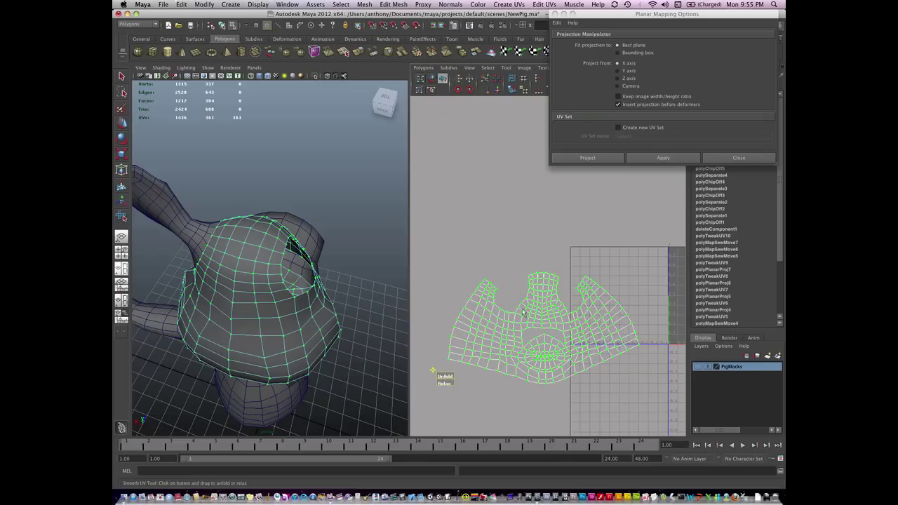
mouse_move(523, 312)
right_mouse_down("alt")
mouse_move(560, 324)
mouse_move(542, 326)
right_mouse_up("alt")
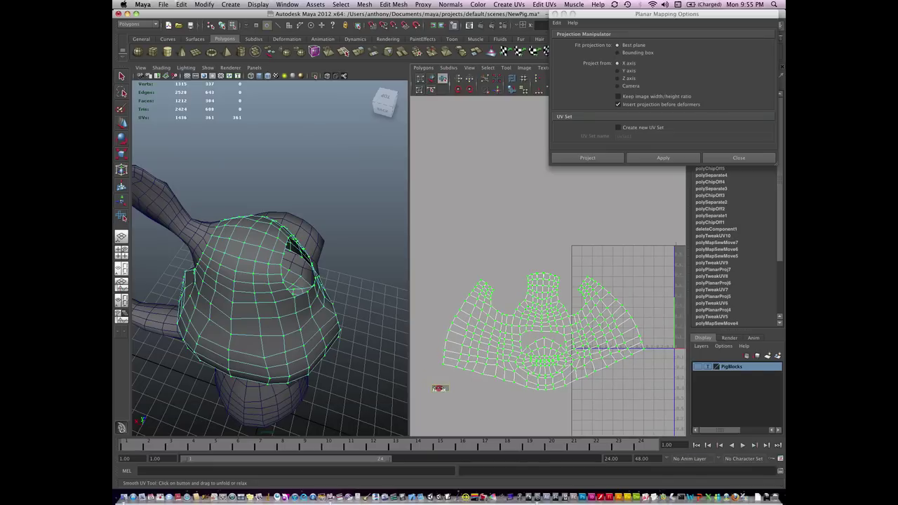
left_click_drag(439, 388, 564, 383)
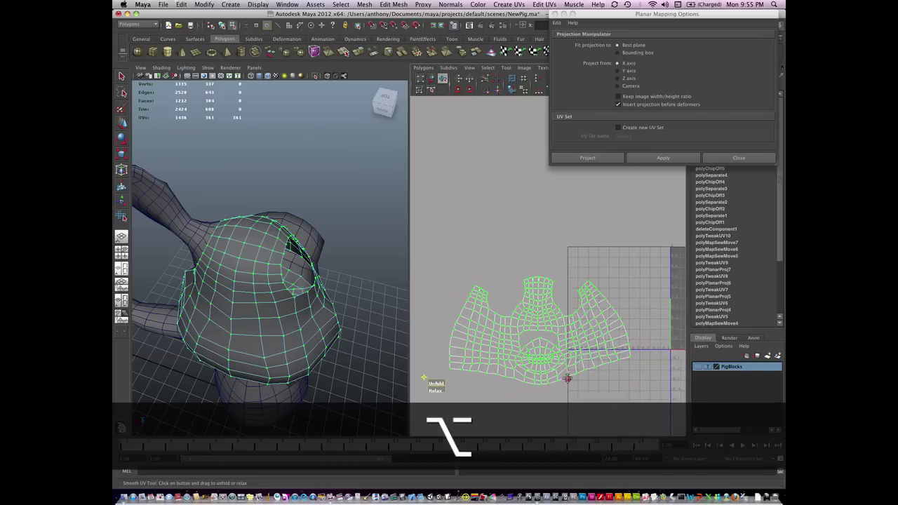
right_click_drag(567, 375, 419, 351, "alt")
key("q")
mouse_move(501, 340)
middle_mouse_down("alt")
mouse_move(462, 355)
mouse_move(520, 342)
middle_mouse_up("alt")
Switch component mode via the UV marking menu and orbit to the pig head's front
right_click(522, 341)
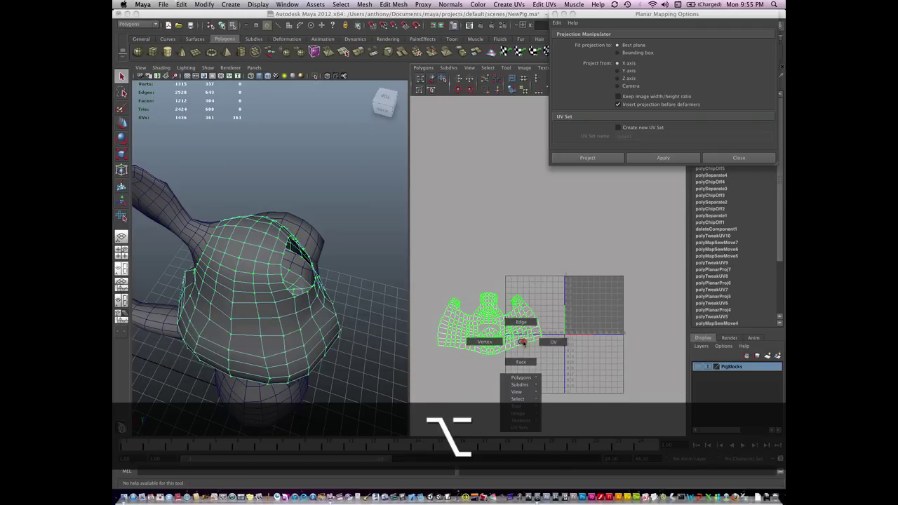
right_click_drag(552, 342, 552, 342)
mouse_move(295, 337)
left_mouse_down("alt")
mouse_move(337, 332)
mouse_move(315, 274)
left_mouse_up("alt")
right_click_drag(326, 272, 362, 262)
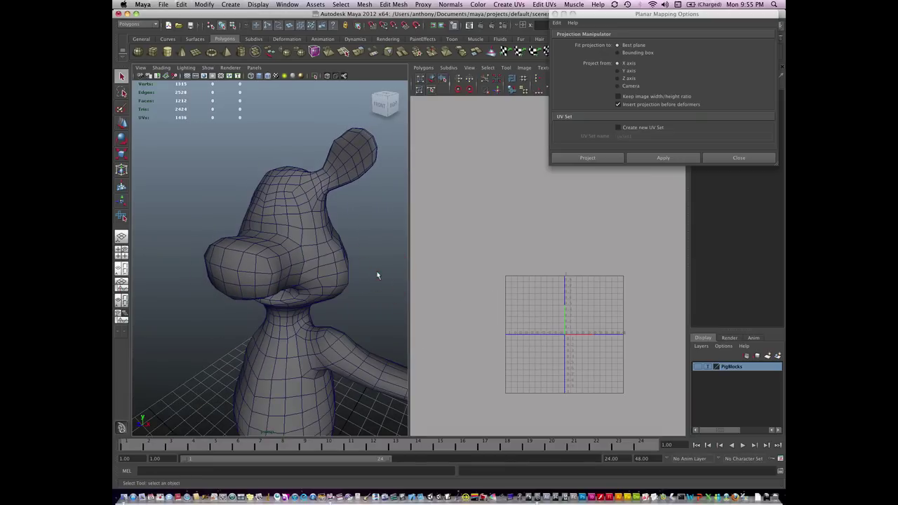